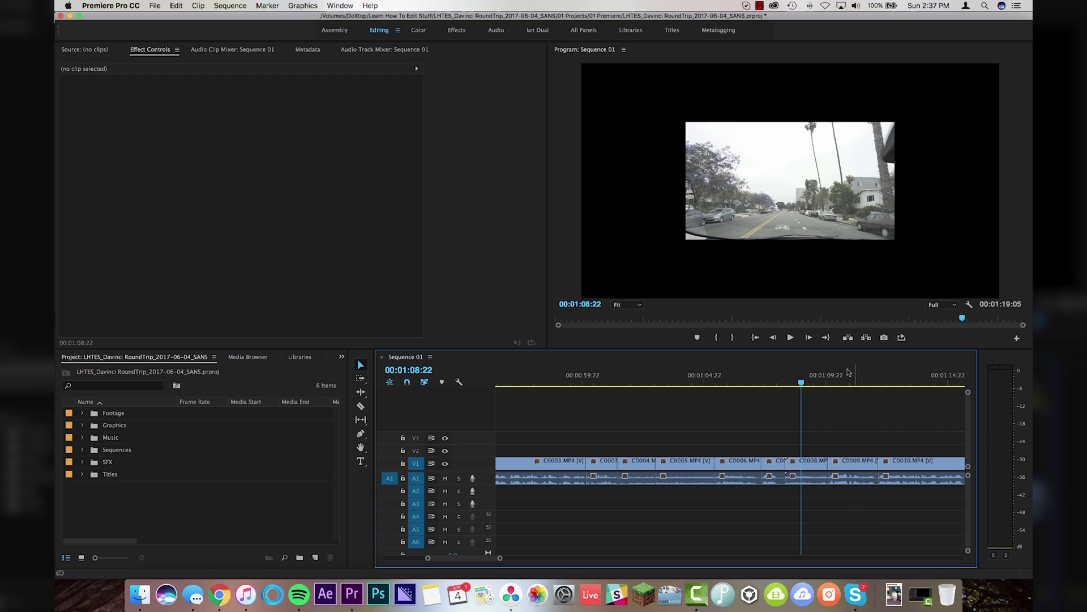
Step: Fit the whole of Sequence 01 in the timeline and review frames near the end of the edit
{"action": "left_click", "coordinate": [908, 378]}
{"action": "left_click", "coordinate": [844, 381]}
{"action": "key", "text": "backslash"}
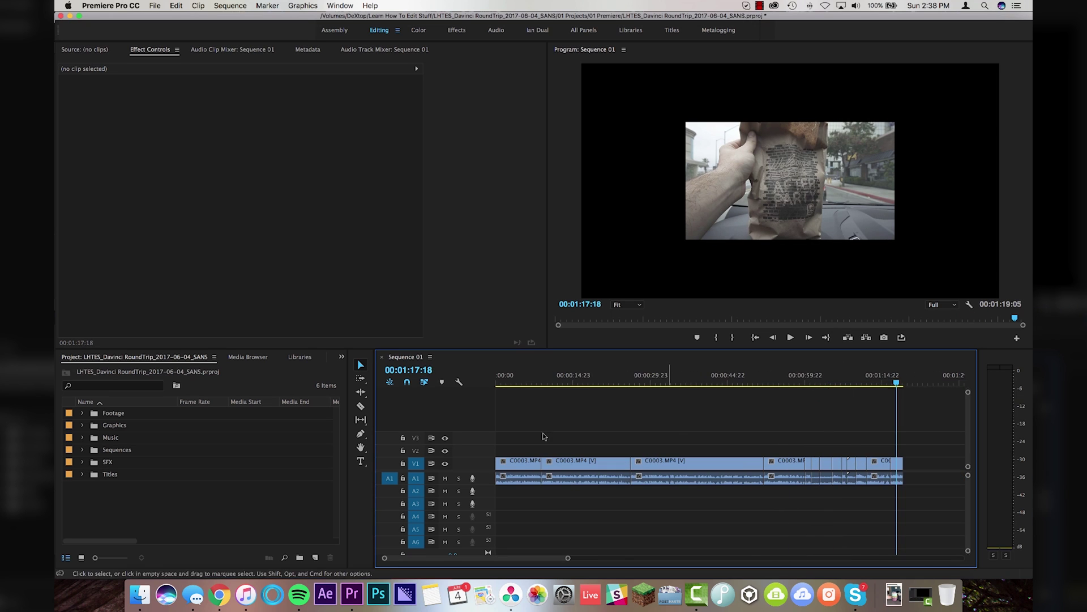
{"action": "left_click", "coordinate": [862, 376]}
{"action": "left_click", "coordinate": [860, 376]}
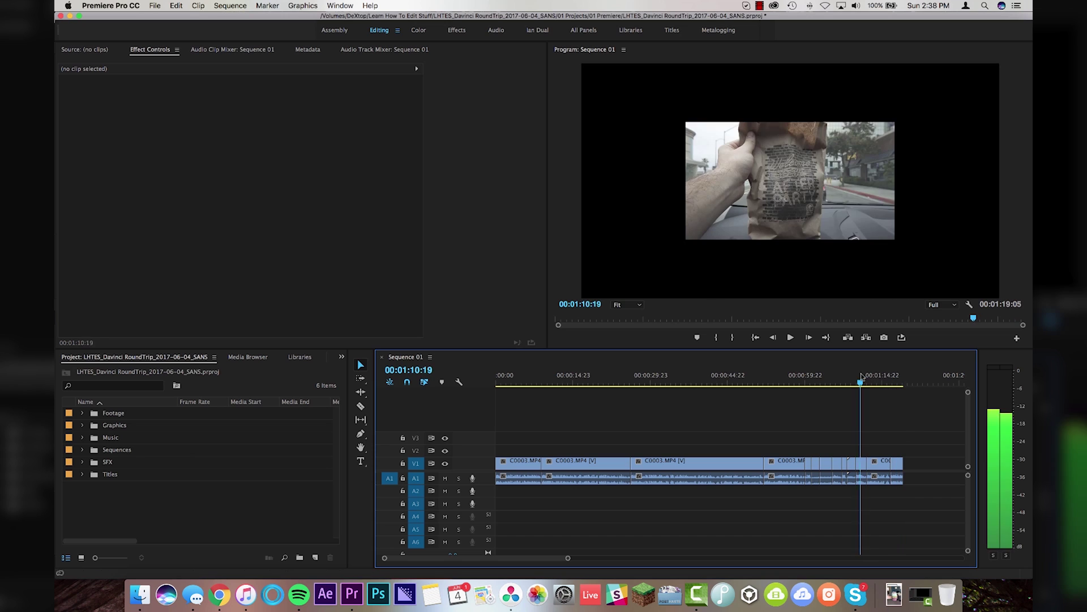
Step: Export Sequence 01 as a Final Cut Pro XML named Source Raw kjdgsf in the Color Grade folder
{"action": "left_click", "coordinate": [155, 5]}
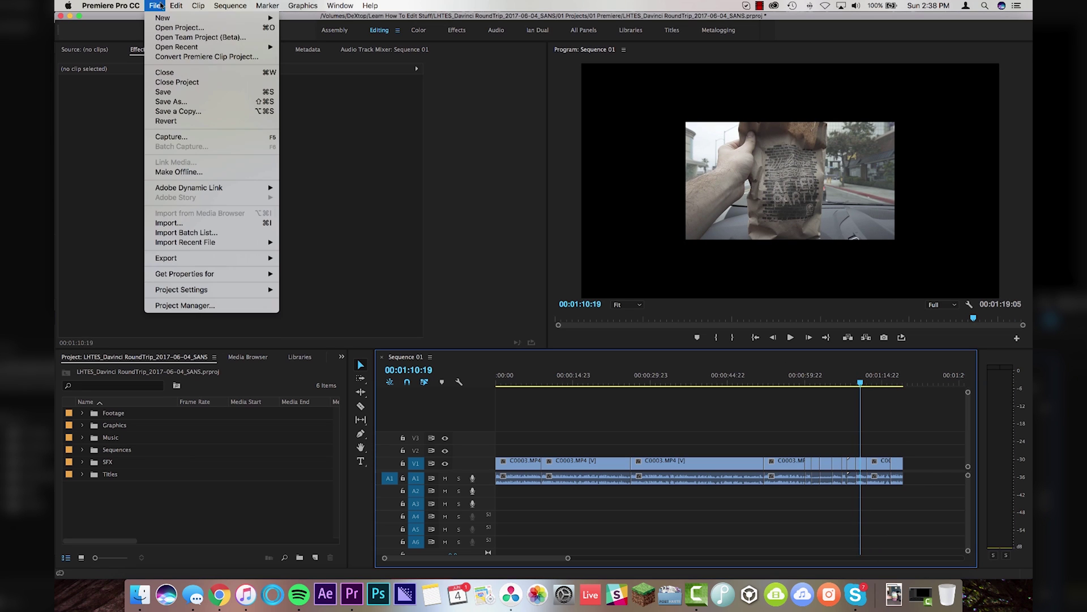
{"action": "mouse_move", "coordinate": [218, 258]}
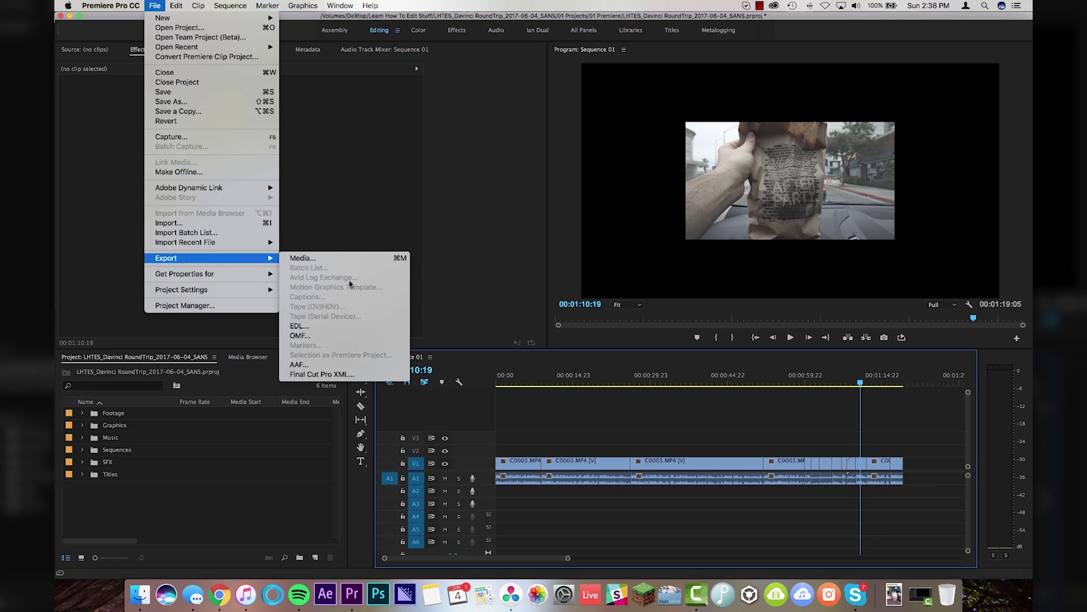
{"action": "left_click", "coordinate": [346, 374]}
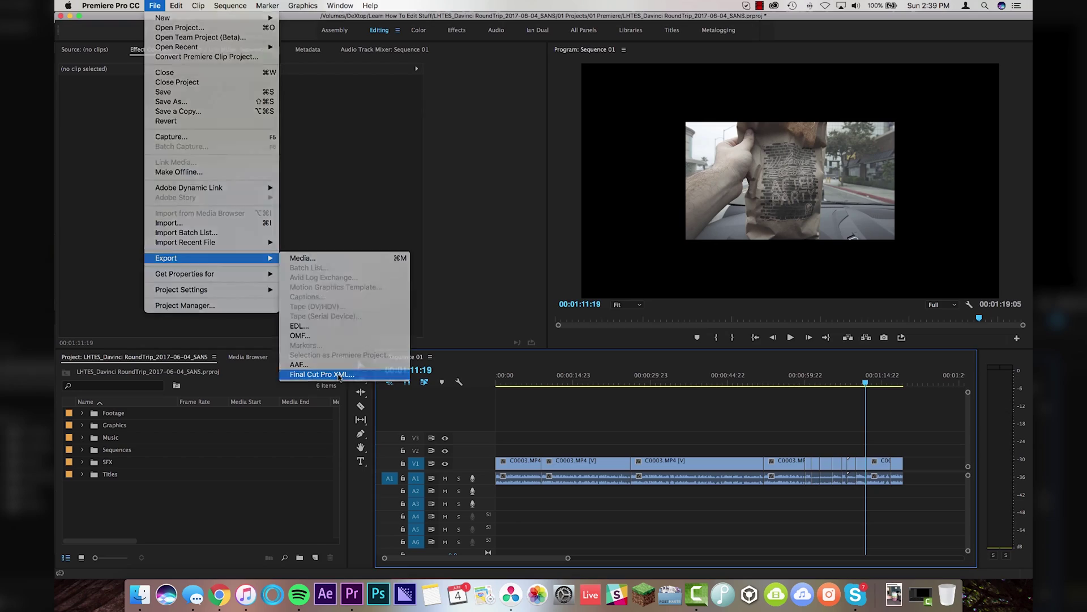
{"action": "left_click", "coordinate": [412, 367]}
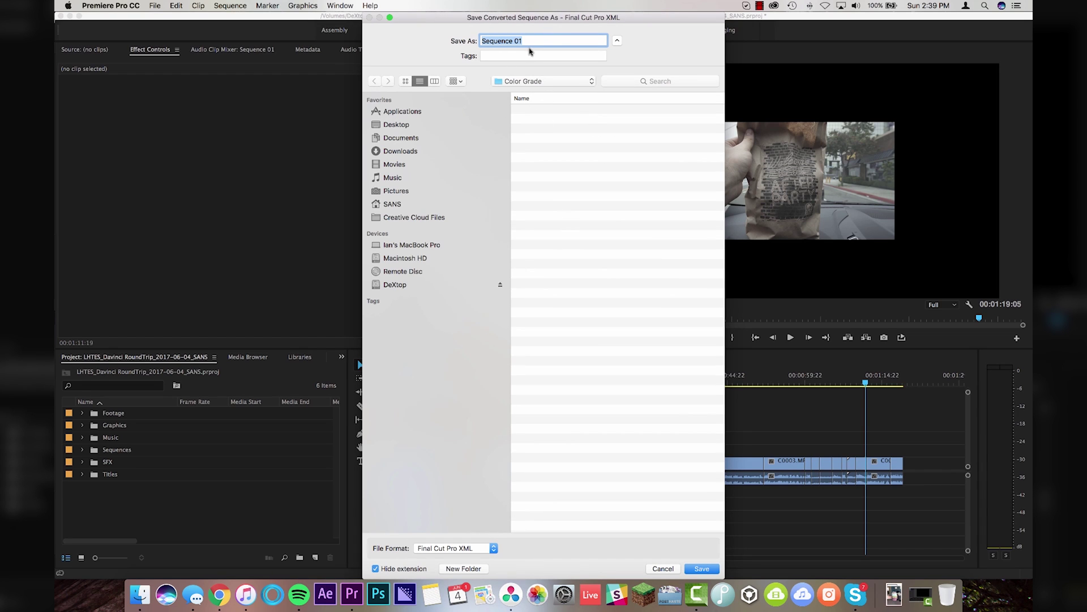
{"action": "type", "text": "Source Raw"}
{"action": "key", "text": "Return"}
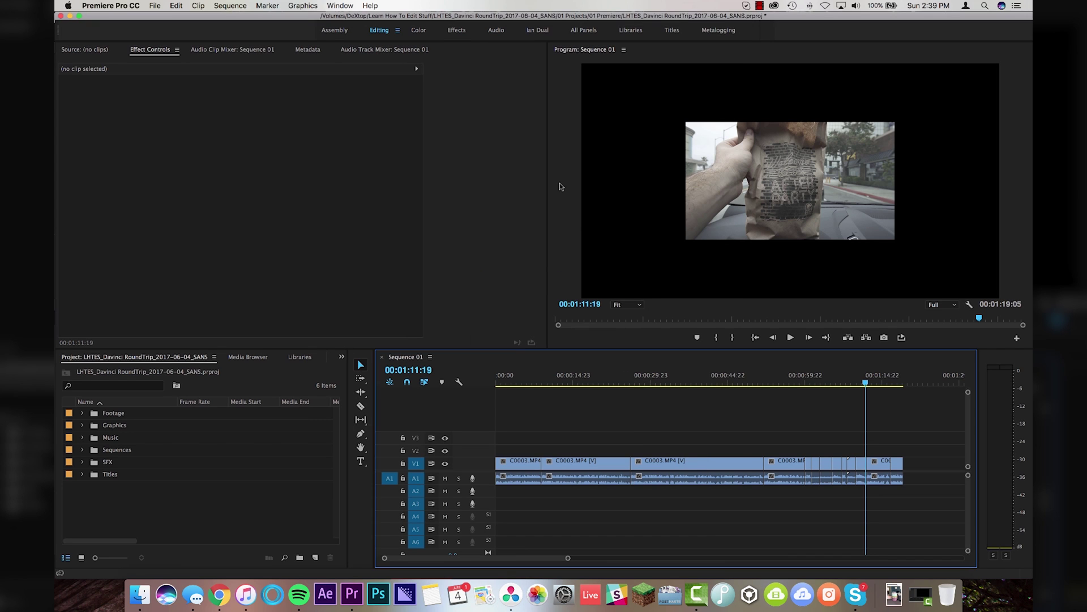
Step: Save the project and quit Premiere Pro
{"action": "key", "text": "super+s"}
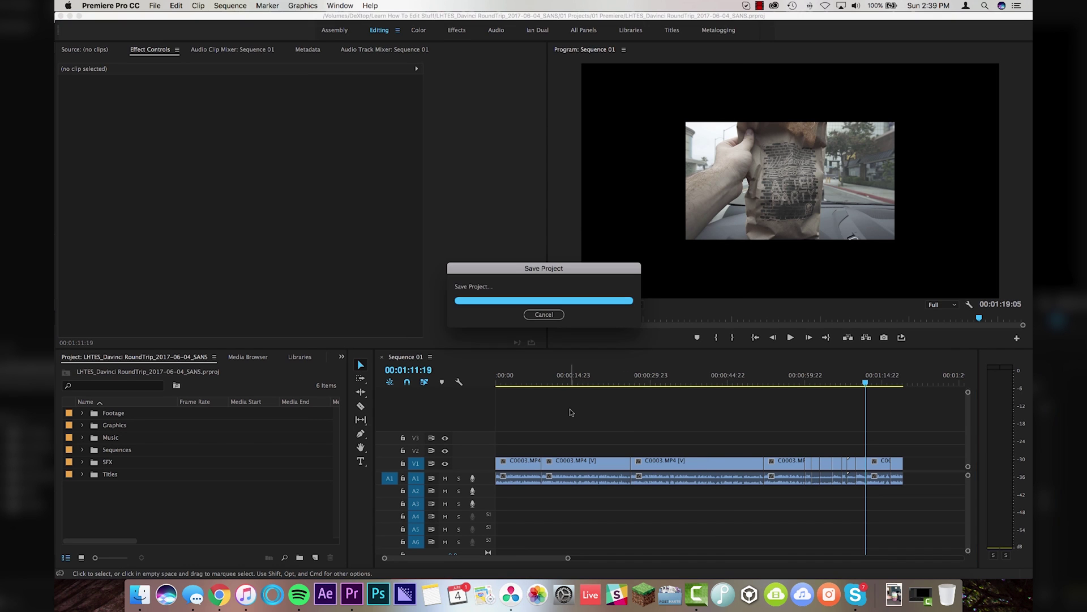
{"action": "key", "text": "super+q"}
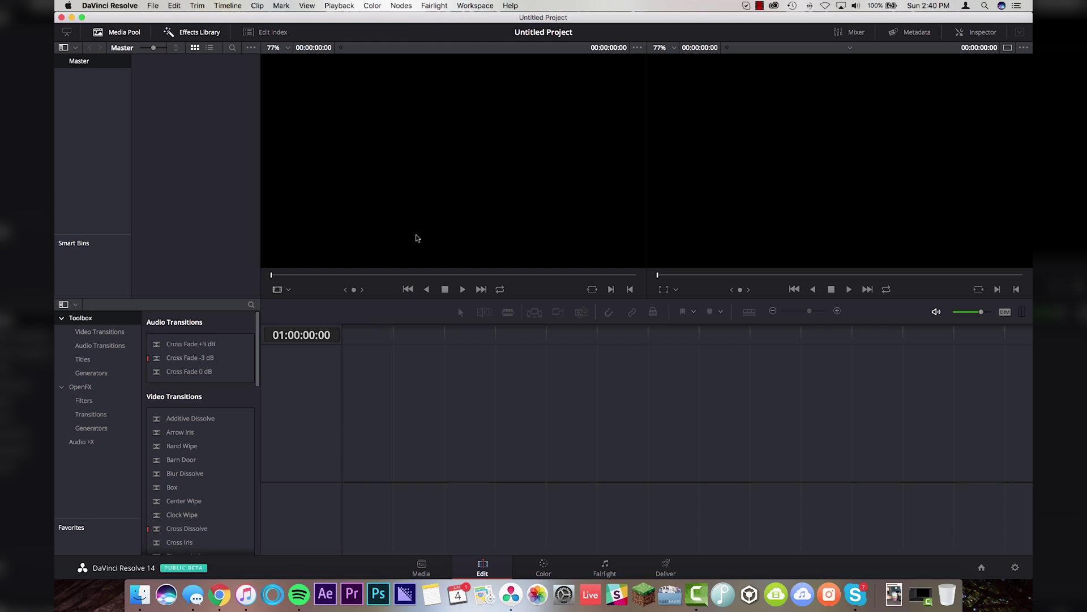
Step: In DaVinci Resolve, save the untitled project as Taco Bell YAY!
{"action": "key", "text": "super+shift+s"}
{"action": "type", "text": "Taco Bell YAY!"}
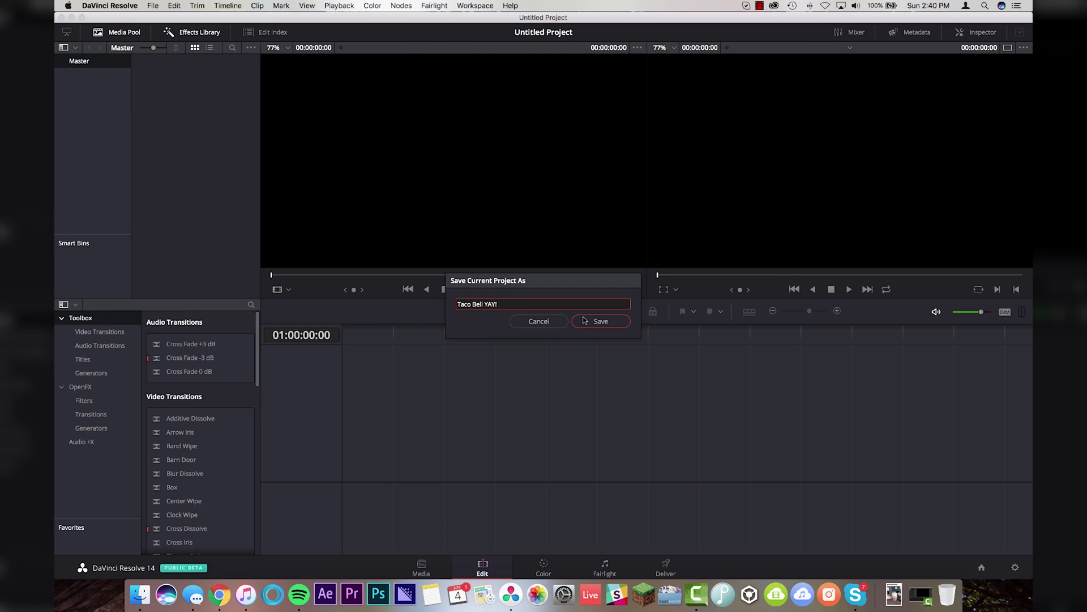
{"action": "left_click", "coordinate": [585, 320]}
Step: Import Source Raw kjdgsf.xml from the Color Grade folder as a timeline named Taco Bell Grade, keeping the 3840 x 2160 resolution
{"action": "left_click", "coordinate": [429, 557]}
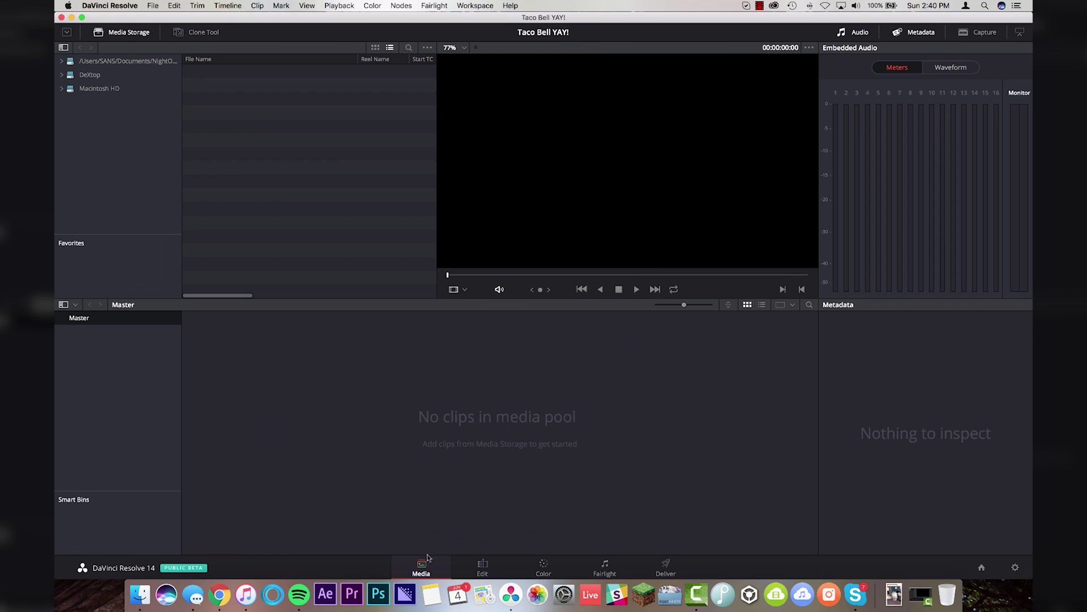
{"action": "left_click", "coordinate": [156, 6]}
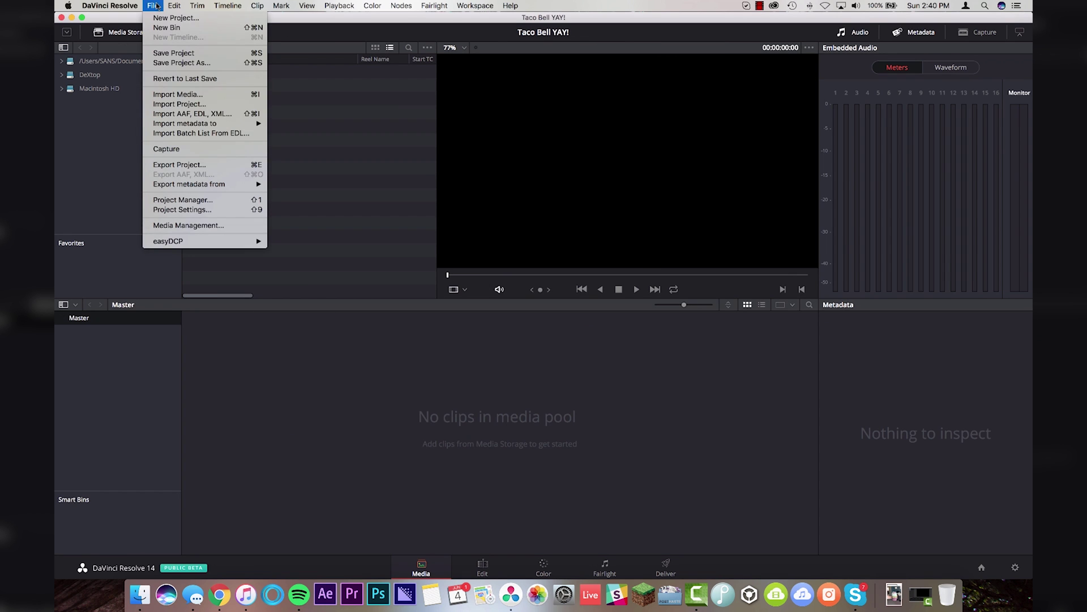
{"action": "left_click", "coordinate": [219, 114]}
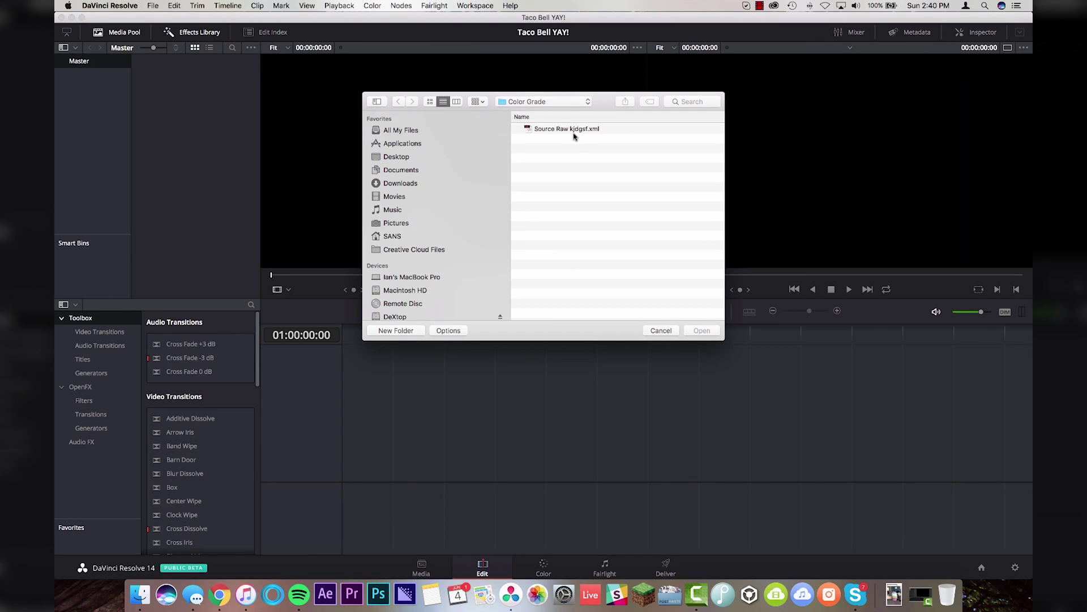
{"action": "left_click", "coordinate": [566, 130]}
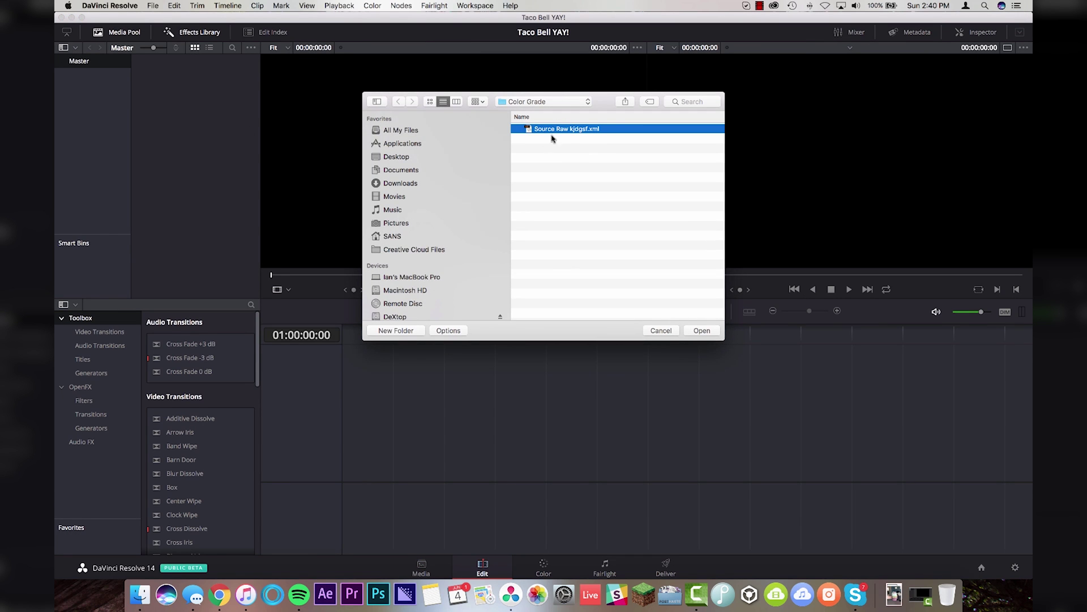
{"action": "left_click", "coordinate": [705, 331]}
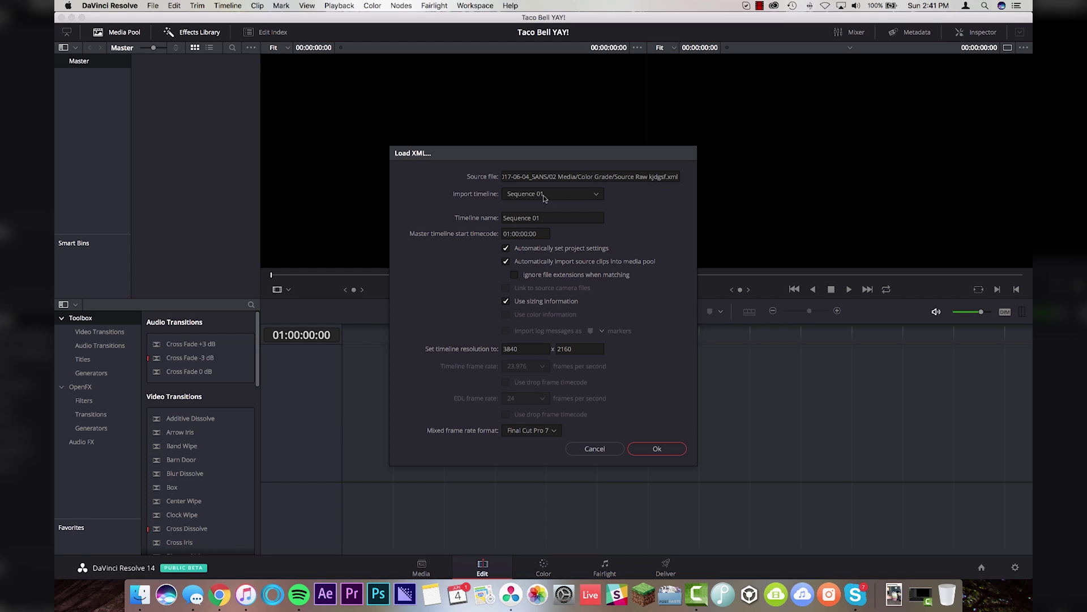
{"action": "left_click", "coordinate": [558, 217]}
{"action": "type", "text": "Taco Bell Grade"}
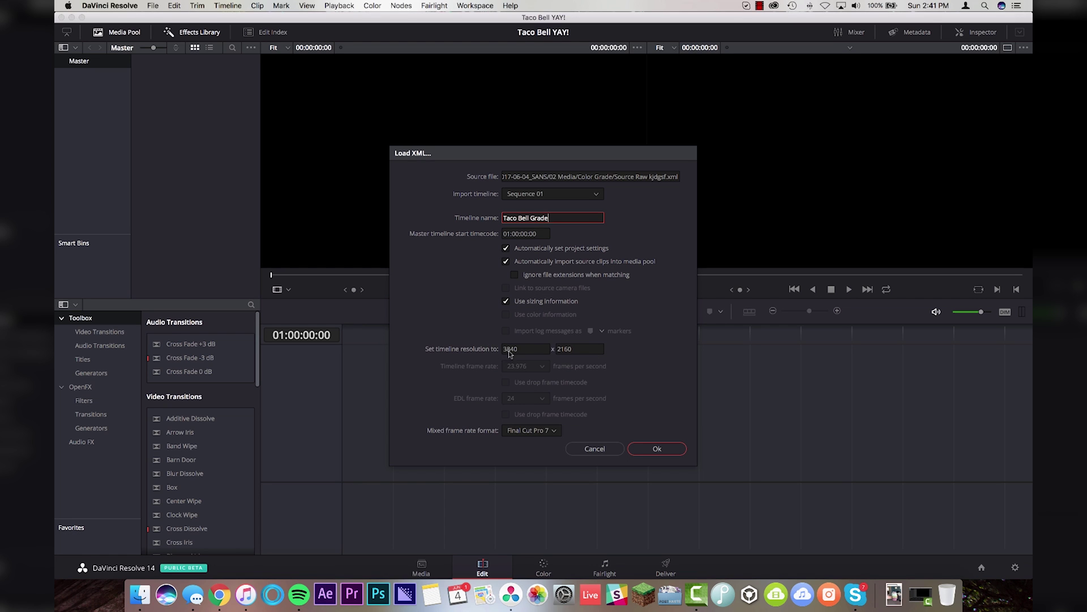
{"action": "left_click", "coordinate": [659, 448]}
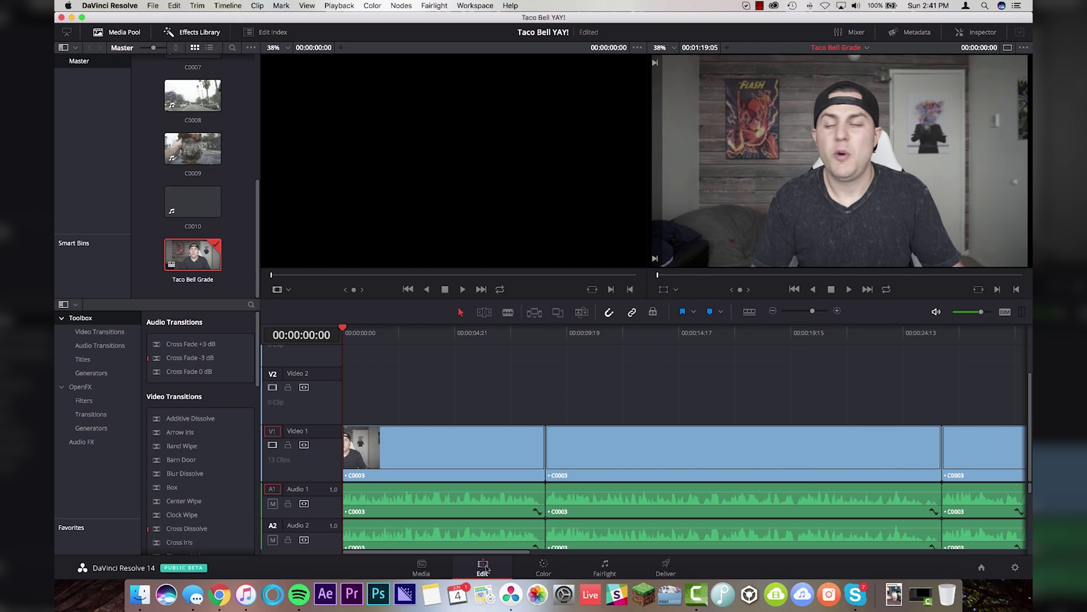
Step: Scrub through the imported Taco Bell Grade timeline to check that its clips match the original edit
{"action": "left_click", "coordinate": [382, 335]}
{"action": "left_click_drag", "start_coordinate": [382, 334], "coordinate": [804, 325]}
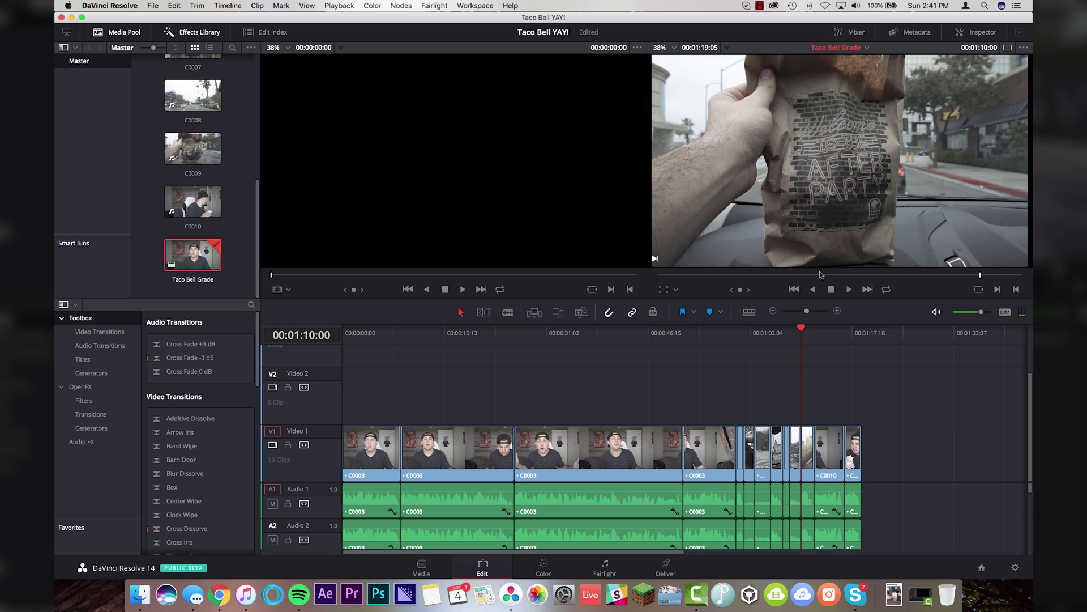
{"action": "mouse_move", "coordinate": [796, 333]}
{"action": "left_mouse_down"}
{"action": "mouse_move", "coordinate": [805, 334]}
{"action": "mouse_move", "coordinate": [782, 333]}
{"action": "left_mouse_up"}
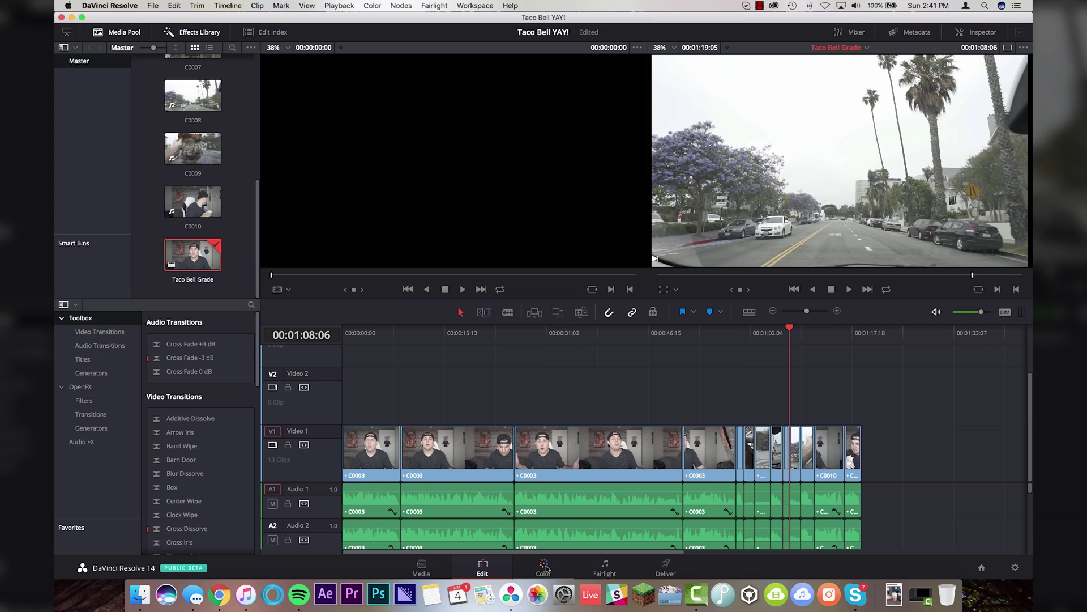
Step: Open the Color page, go to the first clip and add a serial node to its grade
{"action": "left_click", "coordinate": [545, 567]}
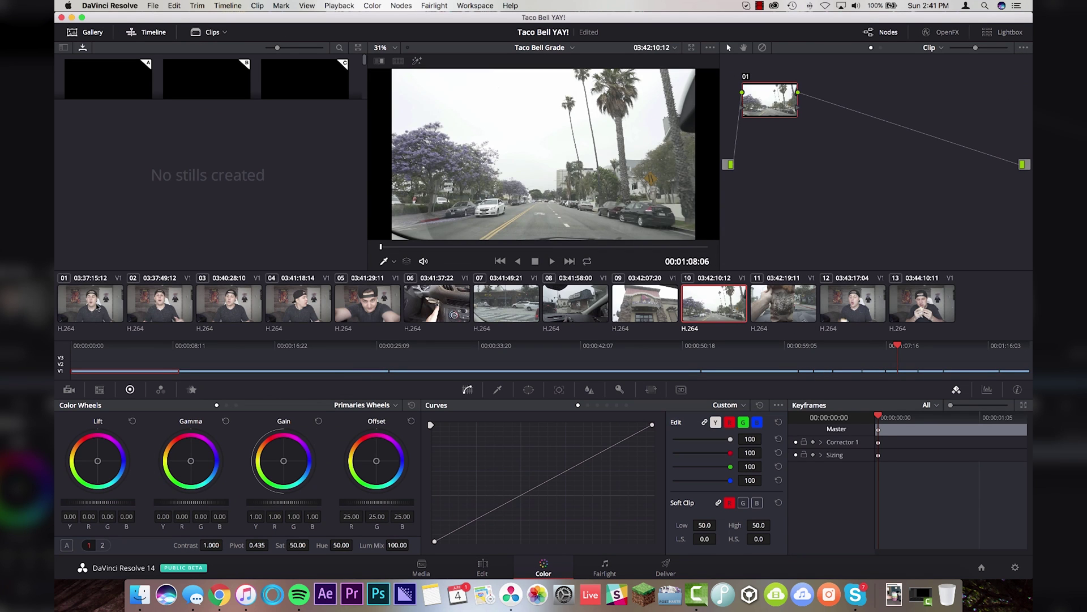
{"action": "key", "text": "Home"}
{"action": "key", "text": "alt+s"}
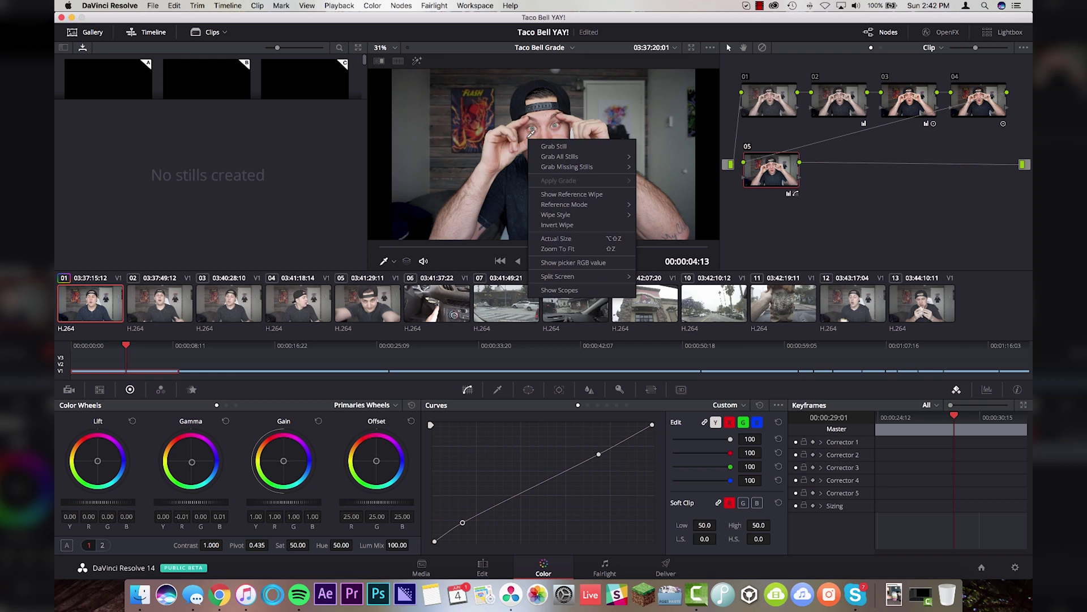
Step: Grab a still of the graded first clip, apply its grade to the second clip and check the footage
{"action": "left_click", "coordinate": [577, 148]}
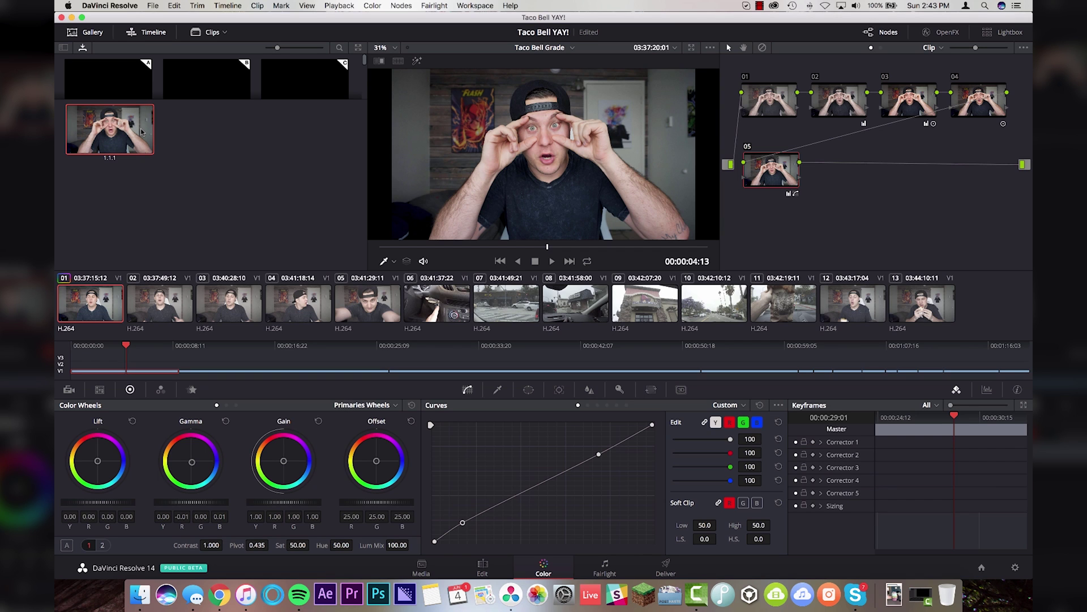
{"action": "left_click", "coordinate": [165, 305]}
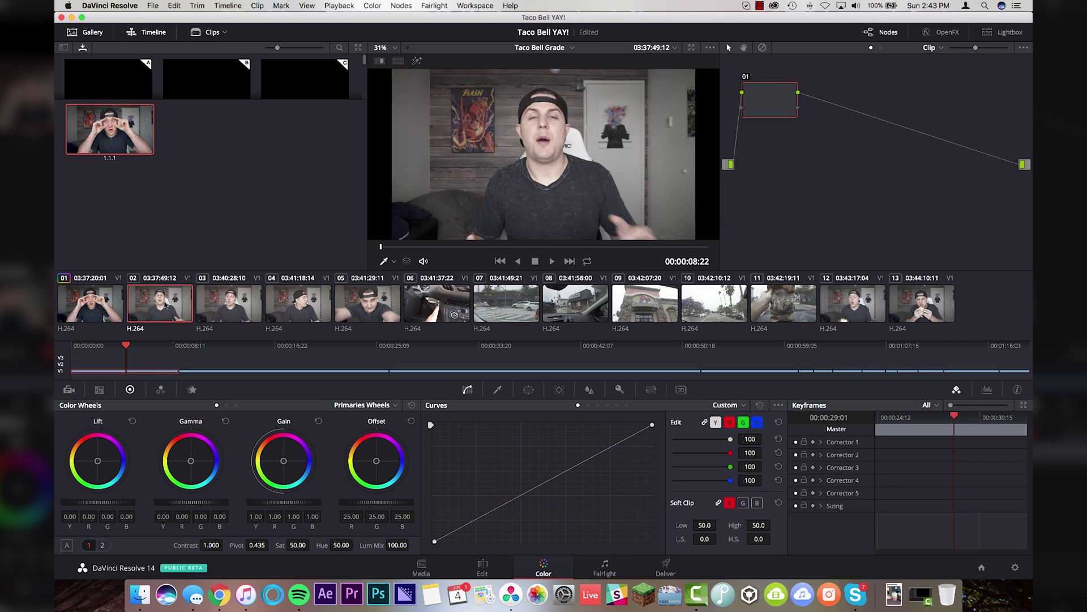
{"action": "left_click_drag", "start_coordinate": [123, 130], "coordinate": [770, 102]}
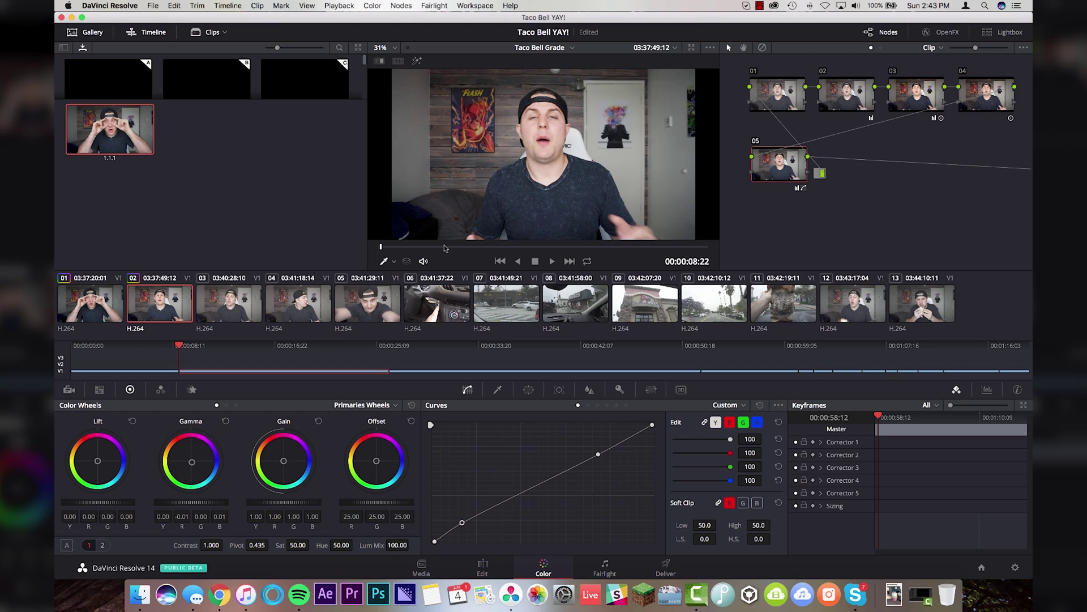
{"action": "left_click_drag", "start_coordinate": [494, 248], "coordinate": [544, 247]}
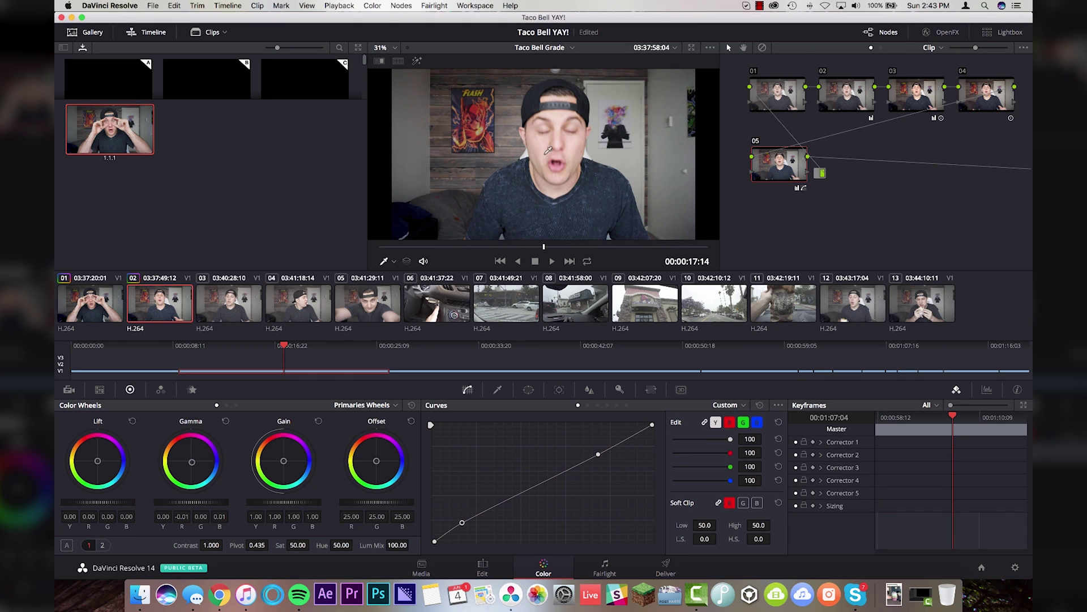
Step: Store the grabbed still in memory A and apply that grade to the third clip
{"action": "left_click_drag", "start_coordinate": [125, 137], "coordinate": [108, 79]}
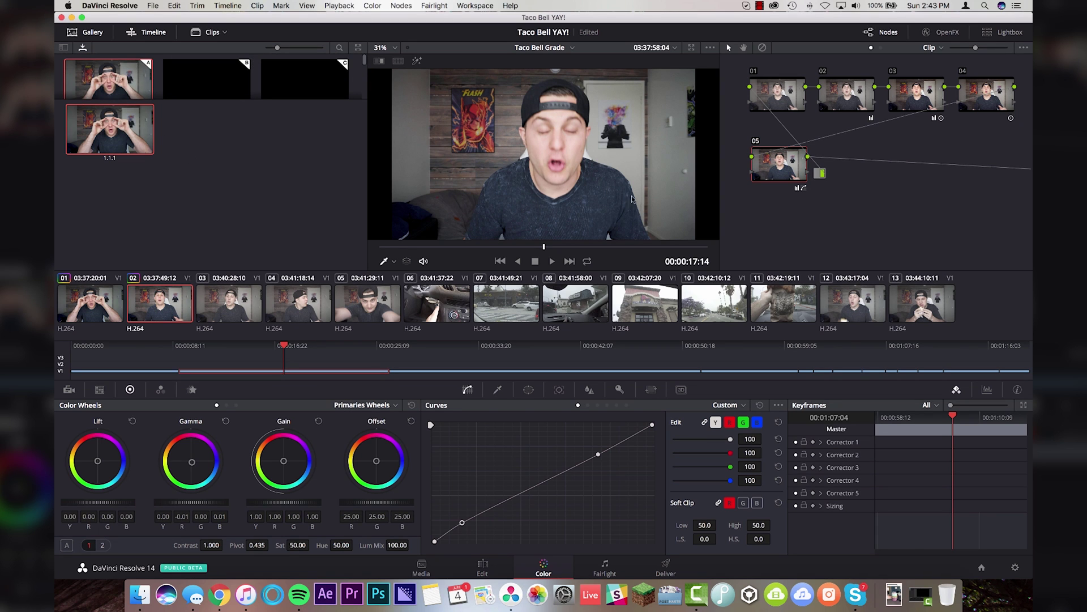
{"action": "left_click", "coordinate": [224, 302]}
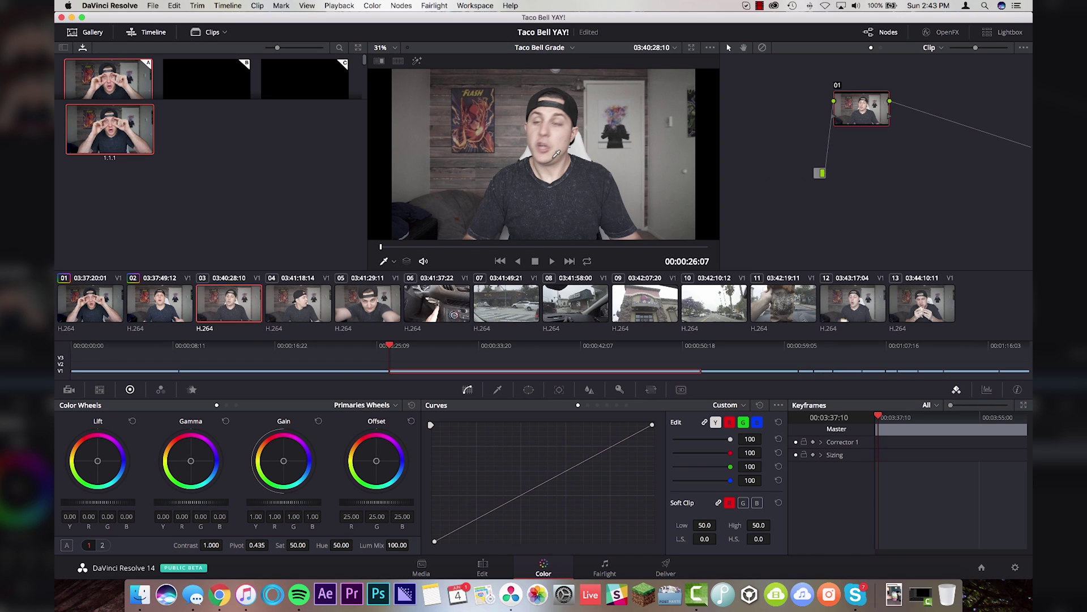
{"action": "key", "text": "equal"}
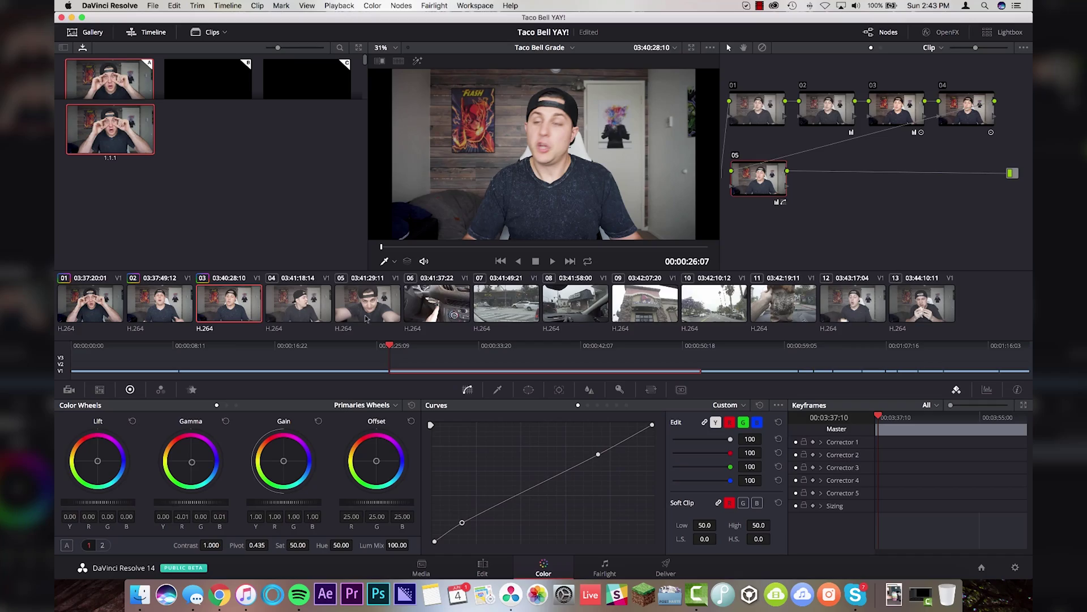
Step: Apply the memory A grade to each remaining clip, from clip 04 through clip 13
{"action": "key", "text": "Down"}
{"action": "key", "text": "Down"}
{"action": "key", "text": "Down"}
{"action": "left_click", "coordinate": [378, 308]}
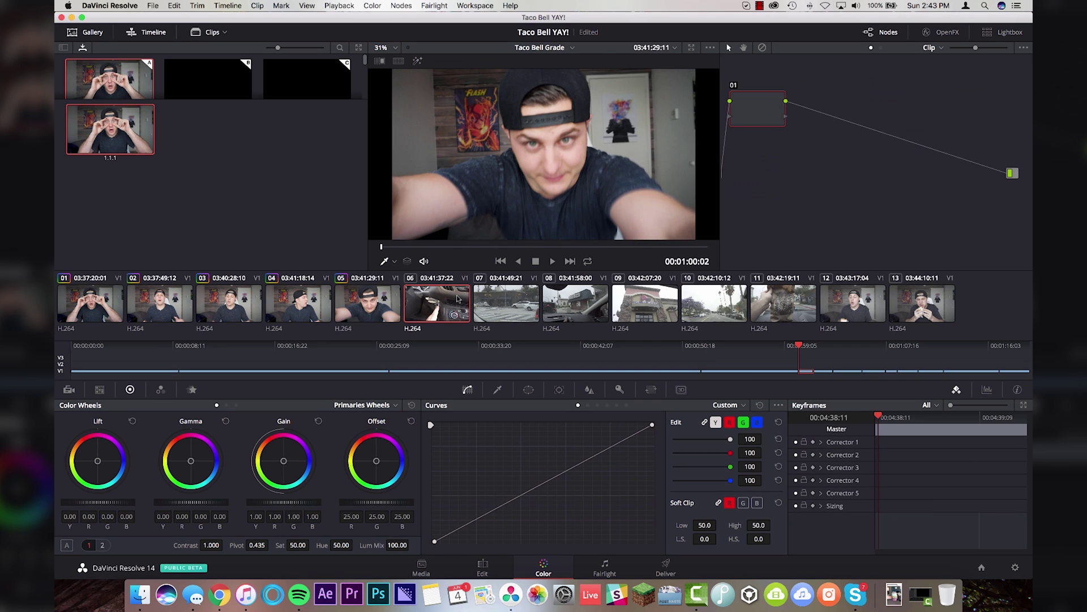
{"action": "key", "text": "Down"}
{"action": "key", "text": "Down"}
{"action": "key", "text": "Down"}
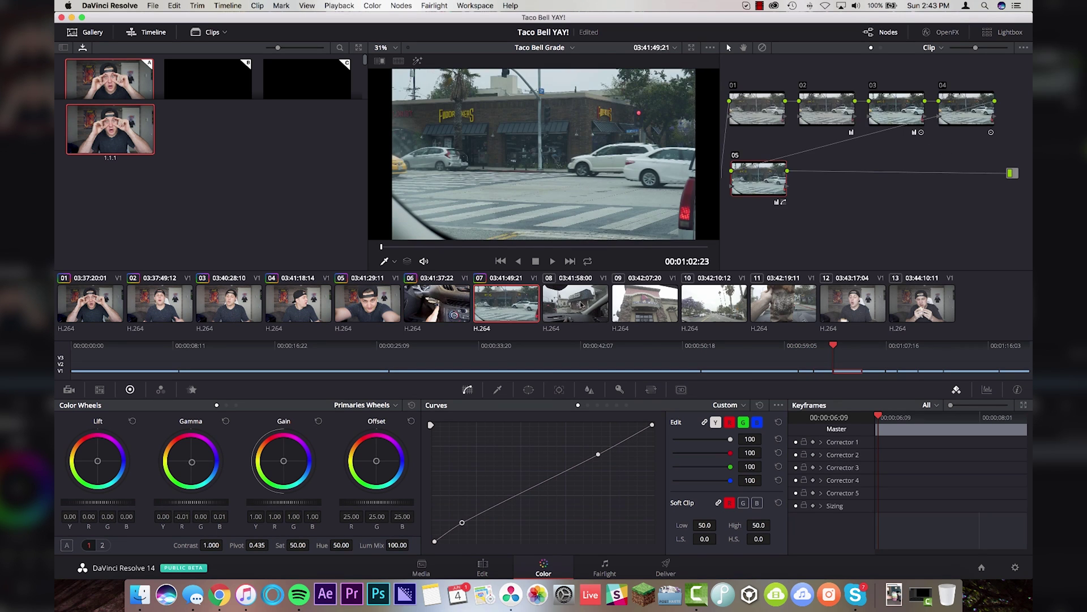
{"action": "key", "text": "Down"}
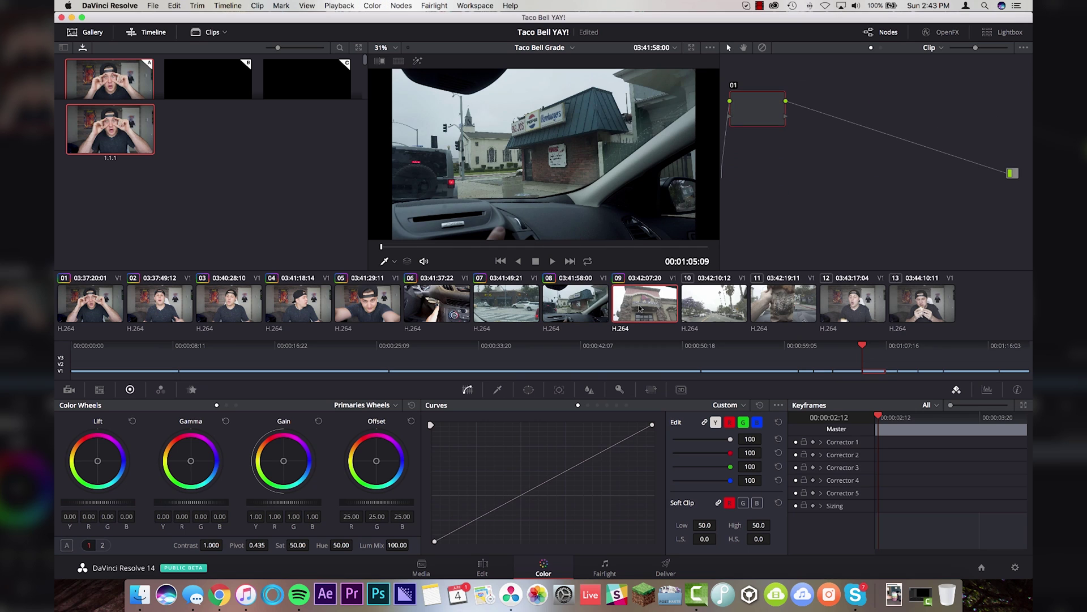
{"action": "left_click", "coordinate": [745, 311]}
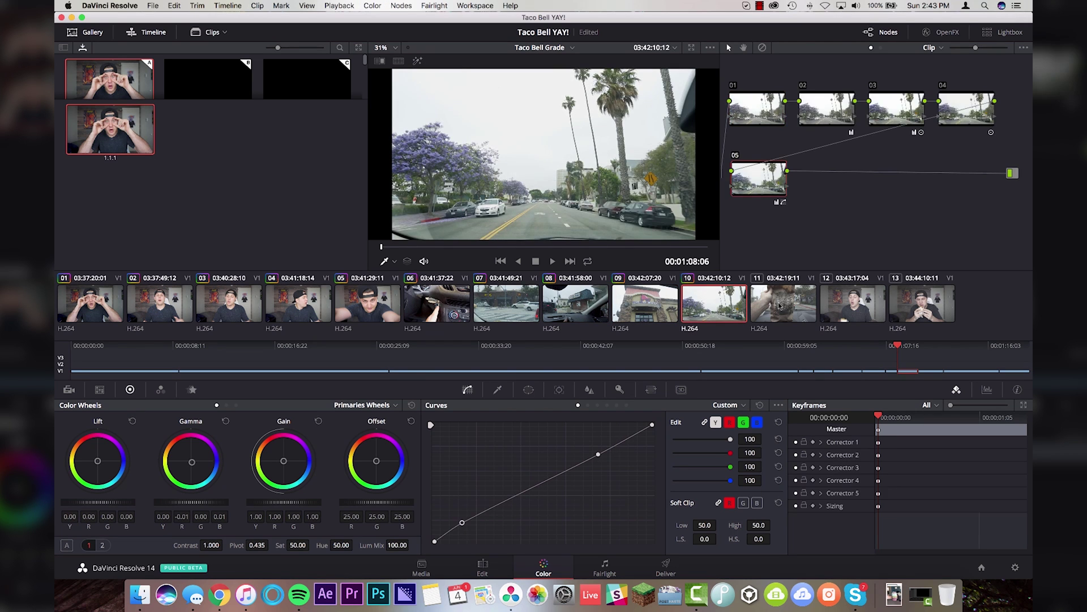
{"action": "left_click", "coordinate": [780, 306]}
{"action": "left_click", "coordinate": [850, 305]}
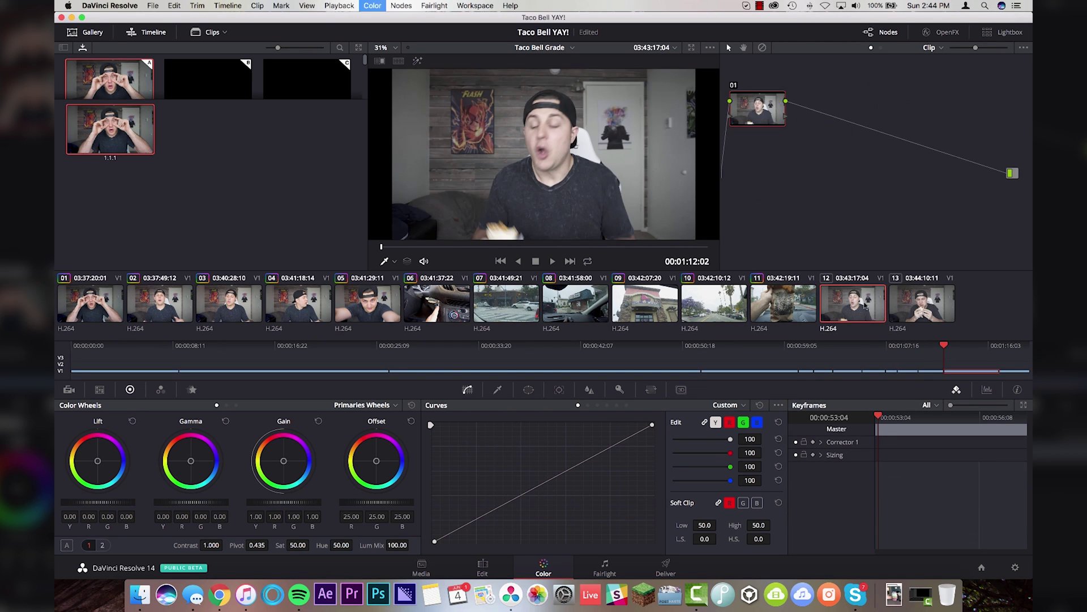
{"action": "left_click", "coordinate": [906, 308]}
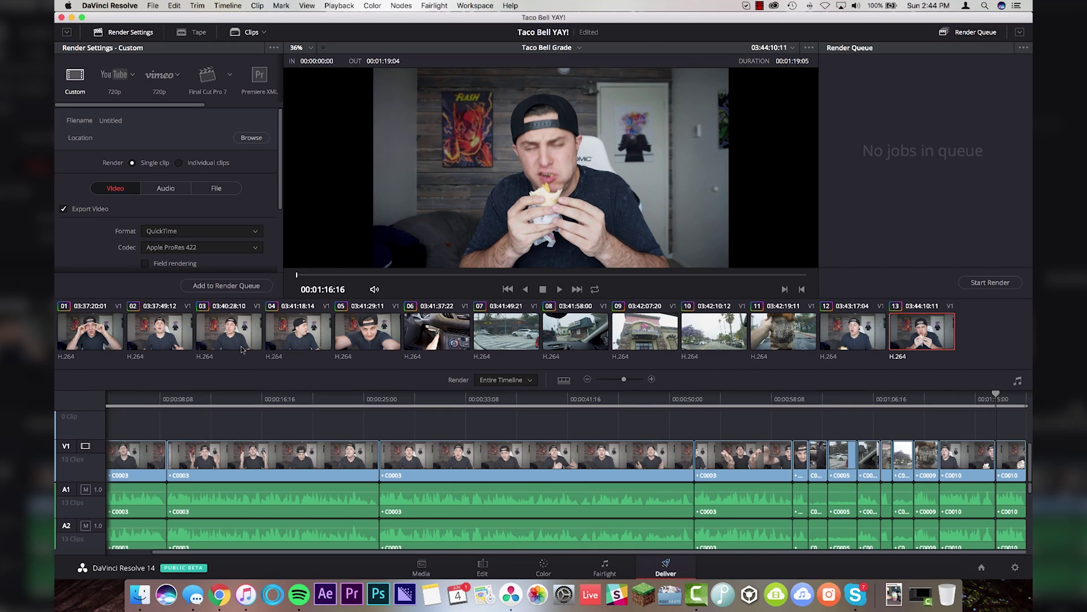
Step: Return to the start of the timeline and set the custom render's resolution to 3840 x 2160 Ultra HD
{"action": "key", "text": "Home"}
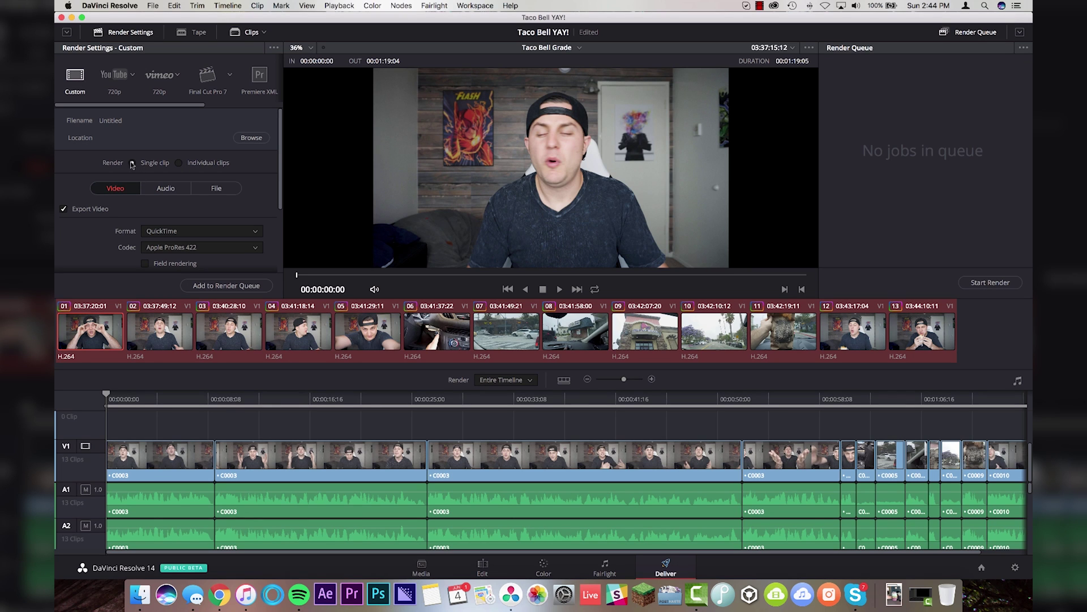
{"action": "scroll", "coordinate": [278, 170], "scroll_direction": "down", "scroll_amount": 3}
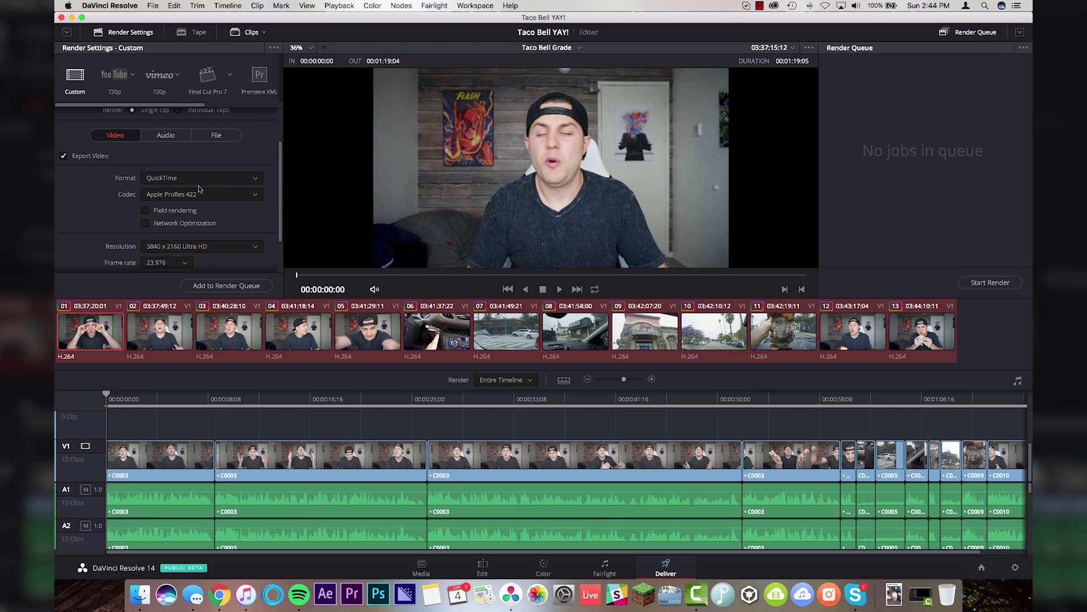
{"action": "scroll", "coordinate": [222, 209], "scroll_direction": "down", "scroll_amount": 3}
{"action": "left_click", "coordinate": [221, 198]}
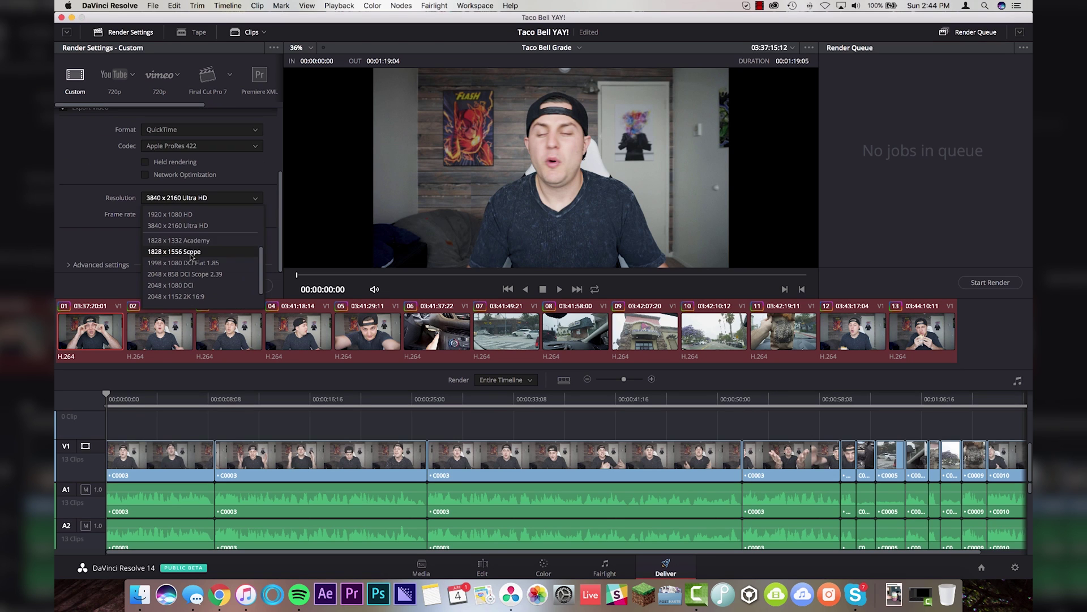
{"action": "left_click", "coordinate": [191, 227]}
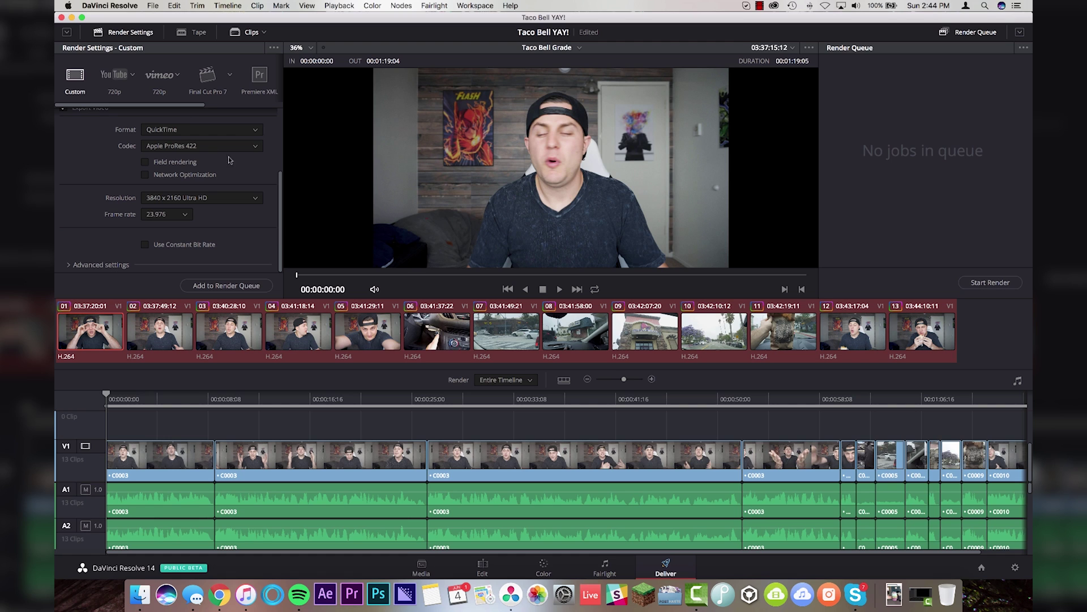
{"action": "left_click_drag", "start_coordinate": [280, 205], "coordinate": [287, 109]}
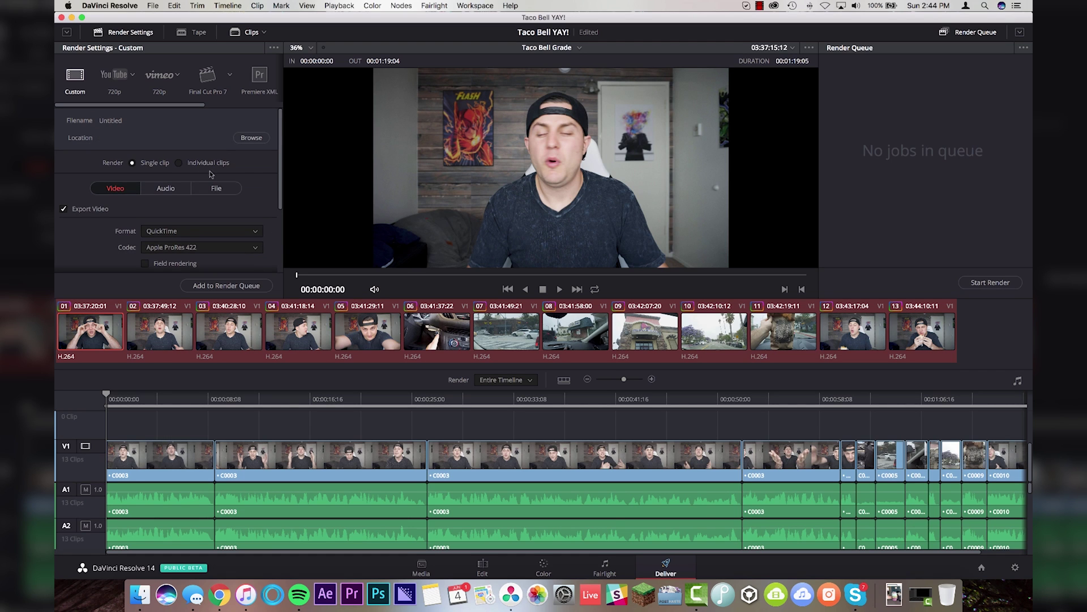
Step: Name the output file Taco Bell Clip, add the single-clip job to the render queue and render it
{"action": "left_click", "coordinate": [216, 188]}
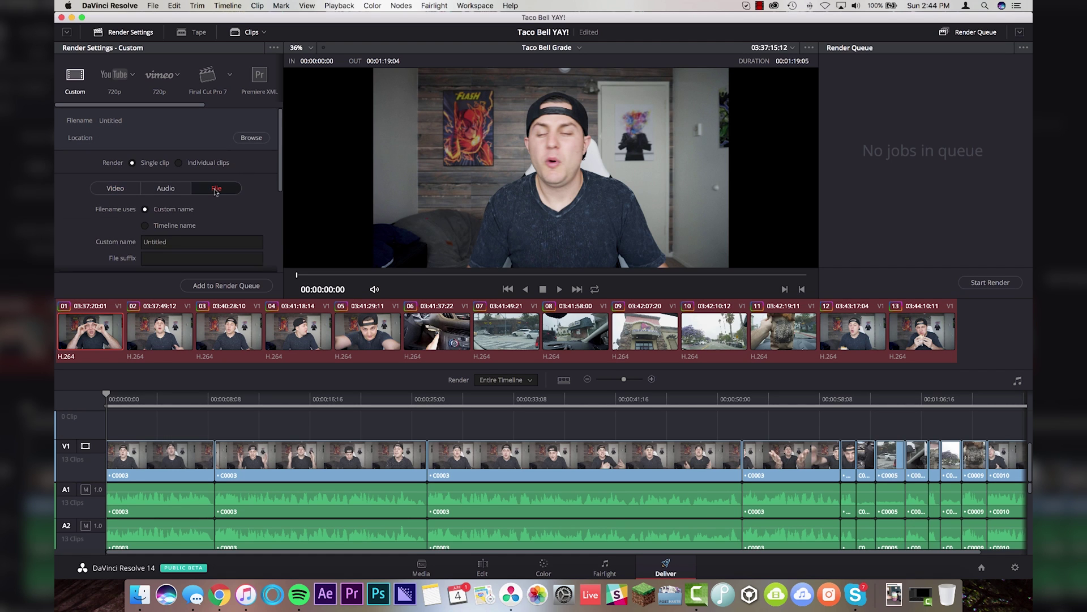
{"action": "left_click", "coordinate": [170, 242]}
{"action": "type", "text": "Taco Bell Clip"}
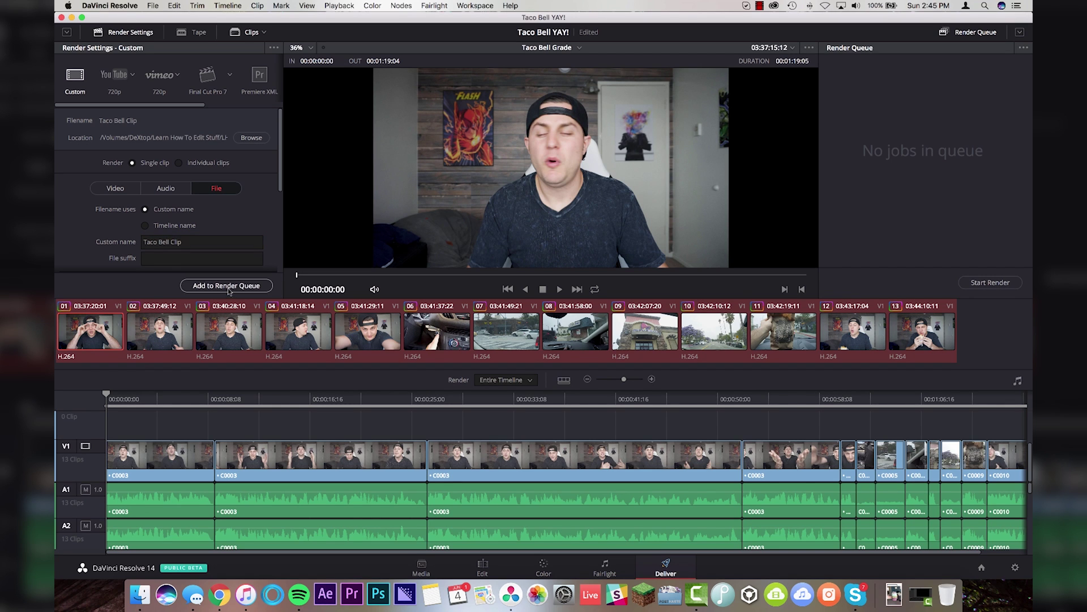
{"action": "left_click", "coordinate": [227, 285]}
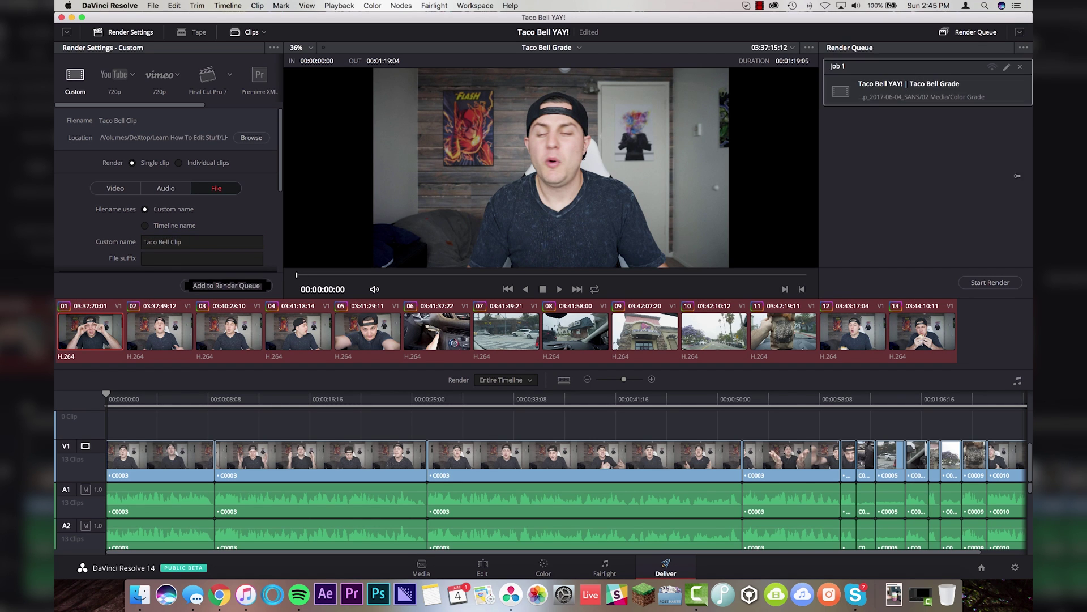
{"action": "left_click", "coordinate": [996, 283]}
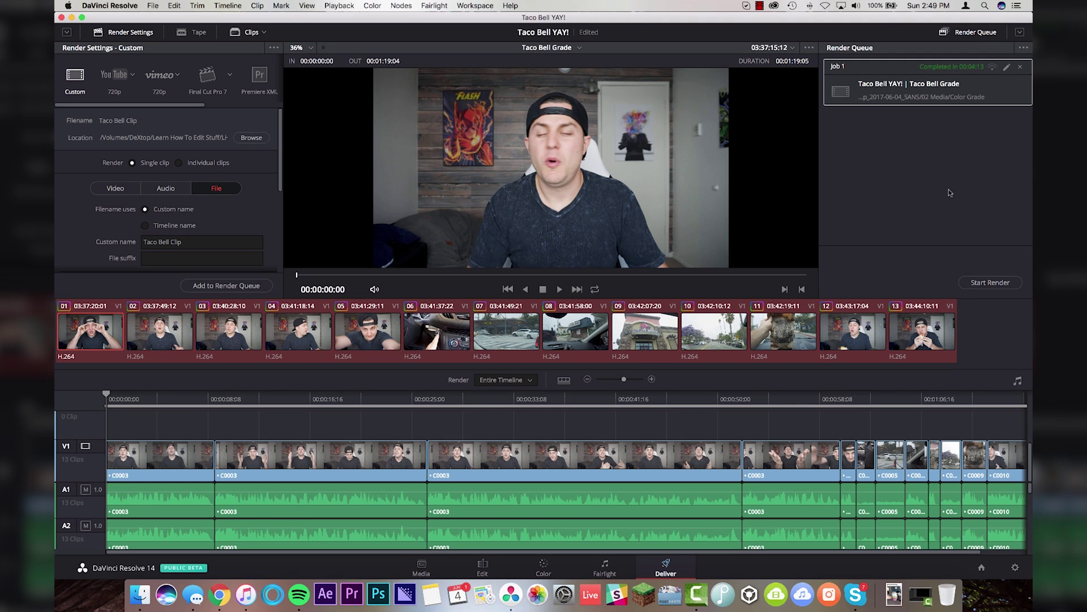
Step: Switch to Premiere Pro and import Taco Bell Clip.mov from the Color Grade folder into the project
{"action": "left_click", "coordinate": [353, 595]}
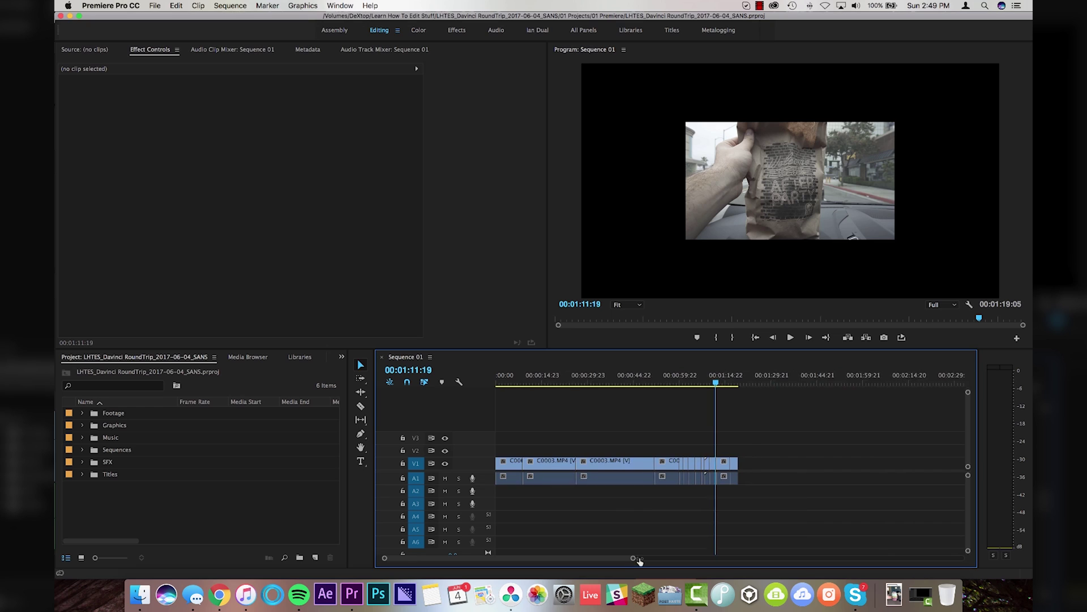
{"action": "left_click", "coordinate": [109, 508]}
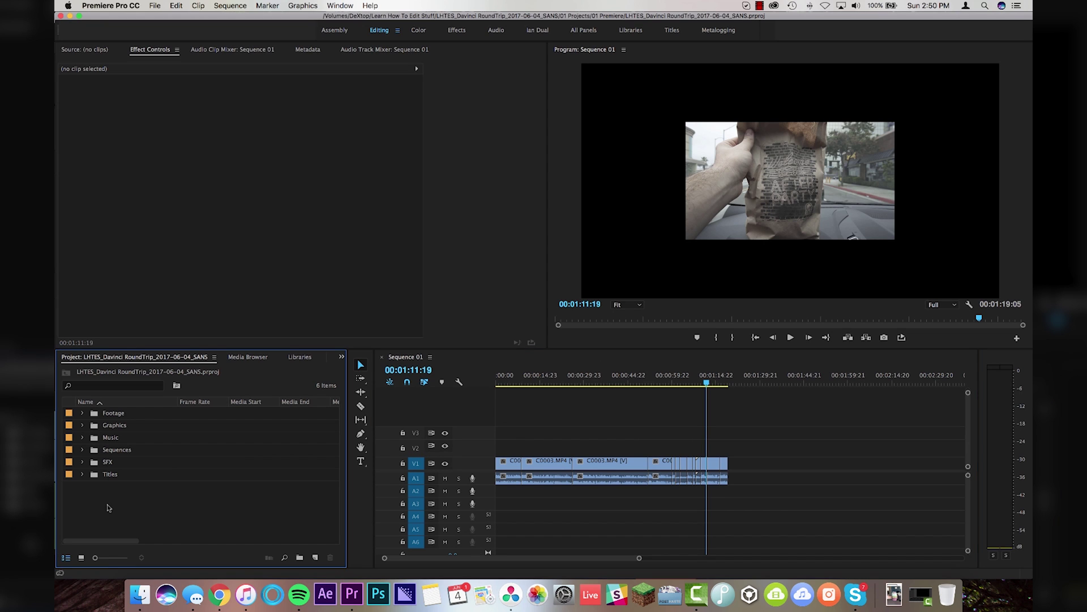
{"action": "double_click", "coordinate": [121, 515]}
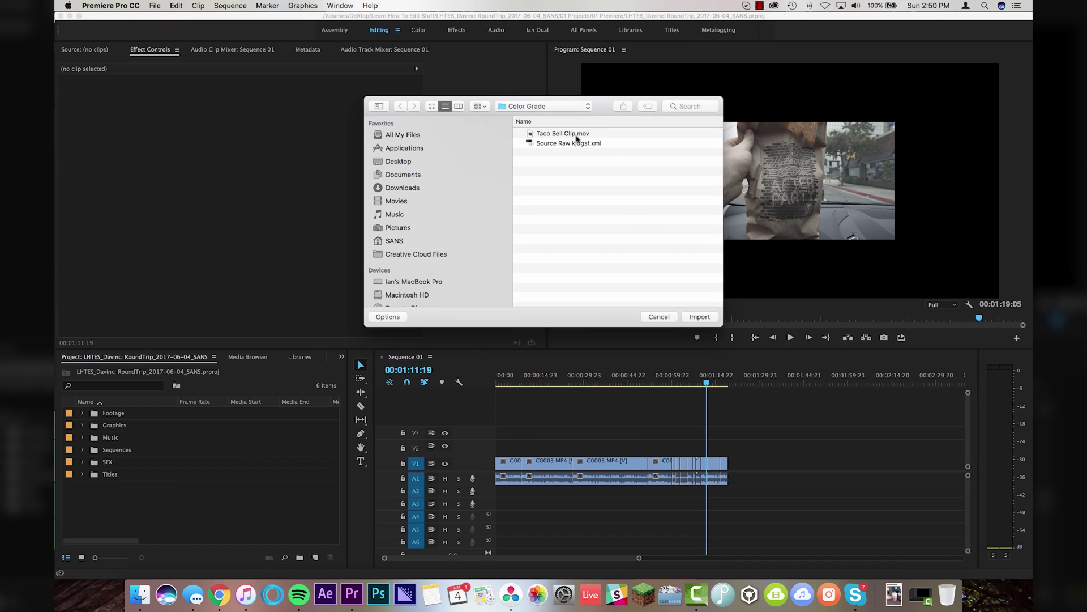
{"action": "left_click", "coordinate": [576, 136]}
{"action": "left_click", "coordinate": [699, 316]}
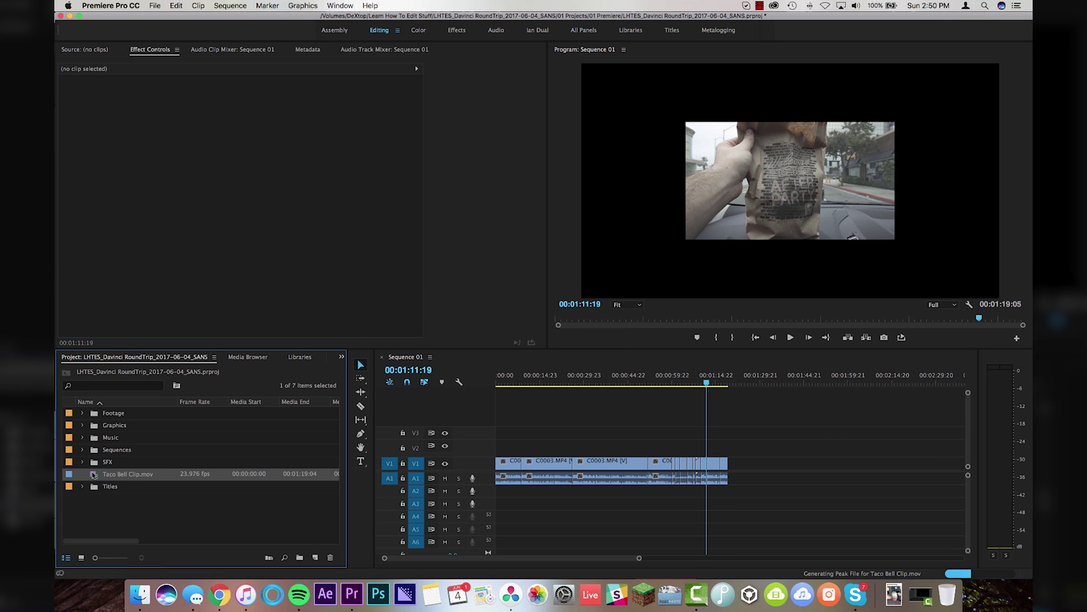
Step: Load Taco Bell Clip.mov for preview and place only its video on V2 at the start of the sequence
{"action": "double_click", "coordinate": [94, 475]}
{"action": "left_click_drag", "start_coordinate": [269, 323], "coordinate": [227, 324]}
{"action": "left_click_drag", "start_coordinate": [288, 304], "coordinate": [490, 454]}
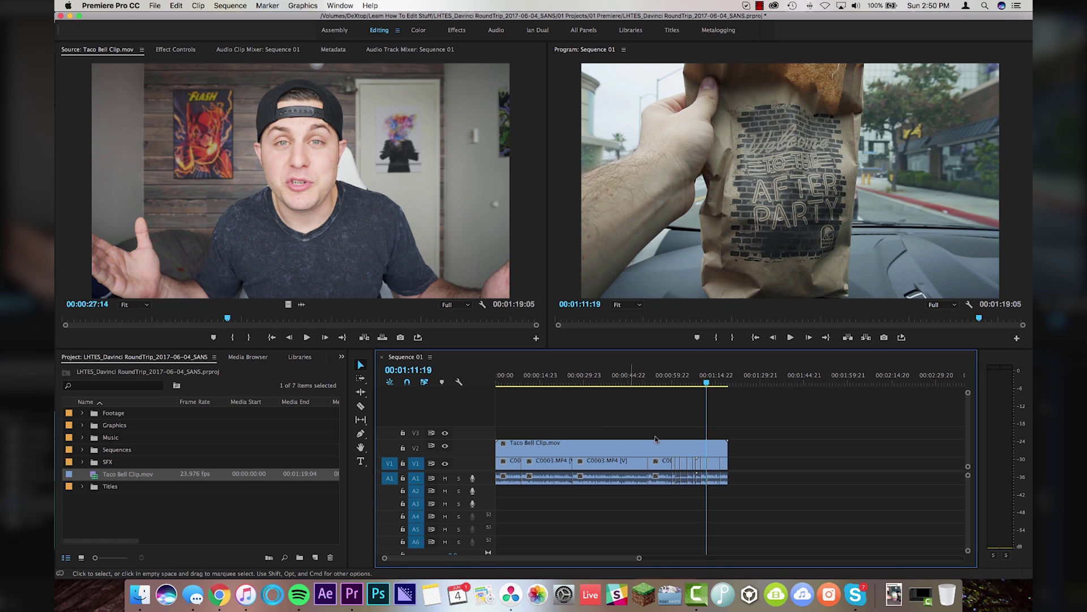
Step: Compare the graded clip on V2 with the original footage by toggling its visibility, and scrub through the sequence
{"action": "left_click_drag", "start_coordinate": [694, 378], "coordinate": [707, 379]}
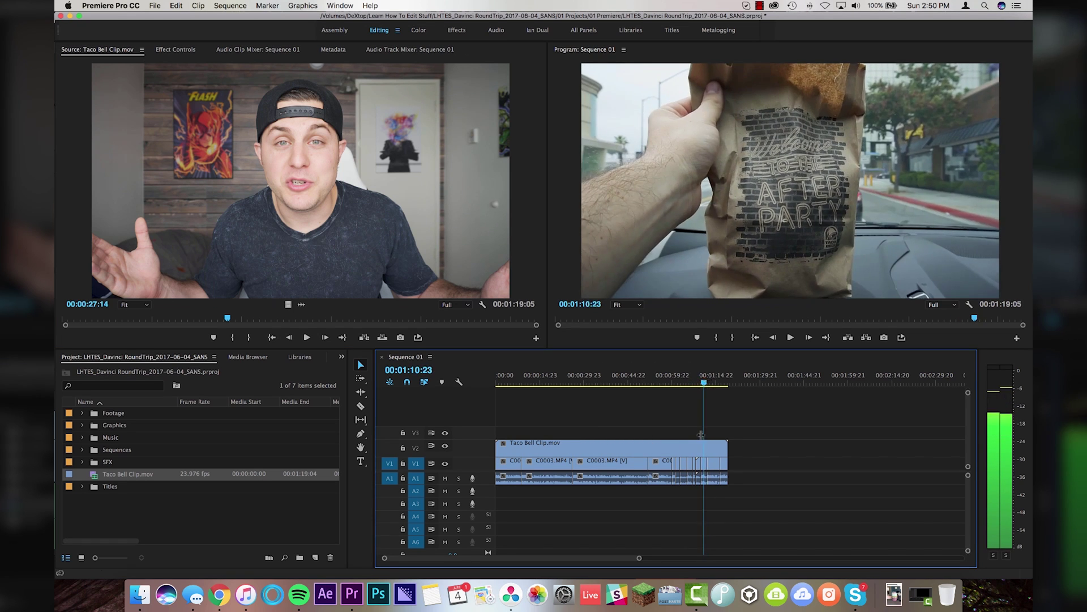
{"action": "left_click", "coordinate": [712, 445]}
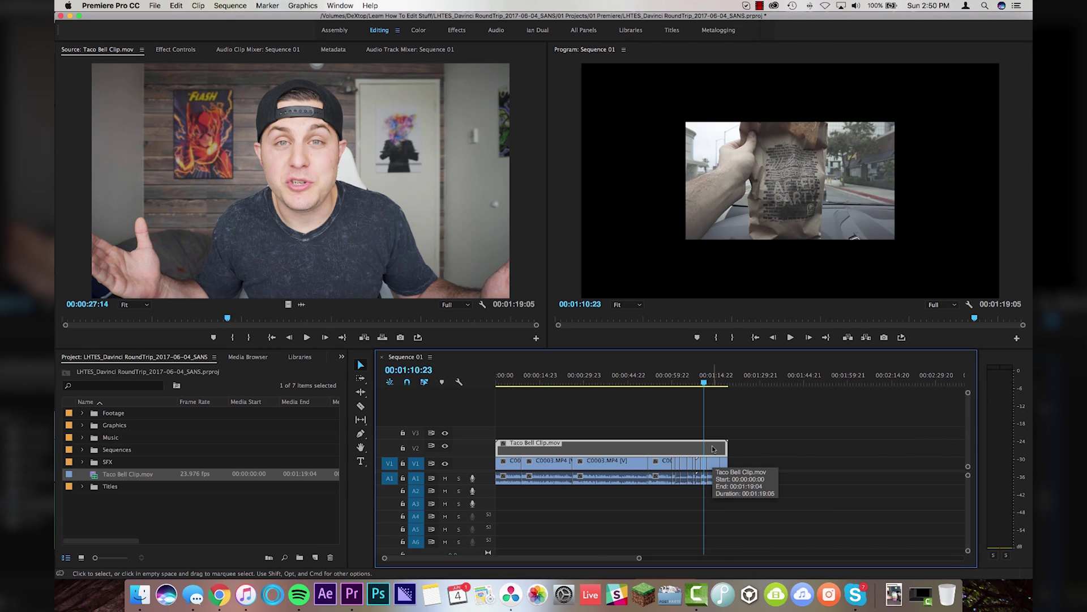
{"action": "key", "text": "shift+e"}
{"action": "key", "text": "shift+e"}
{"action": "key", "text": "shift+e"}
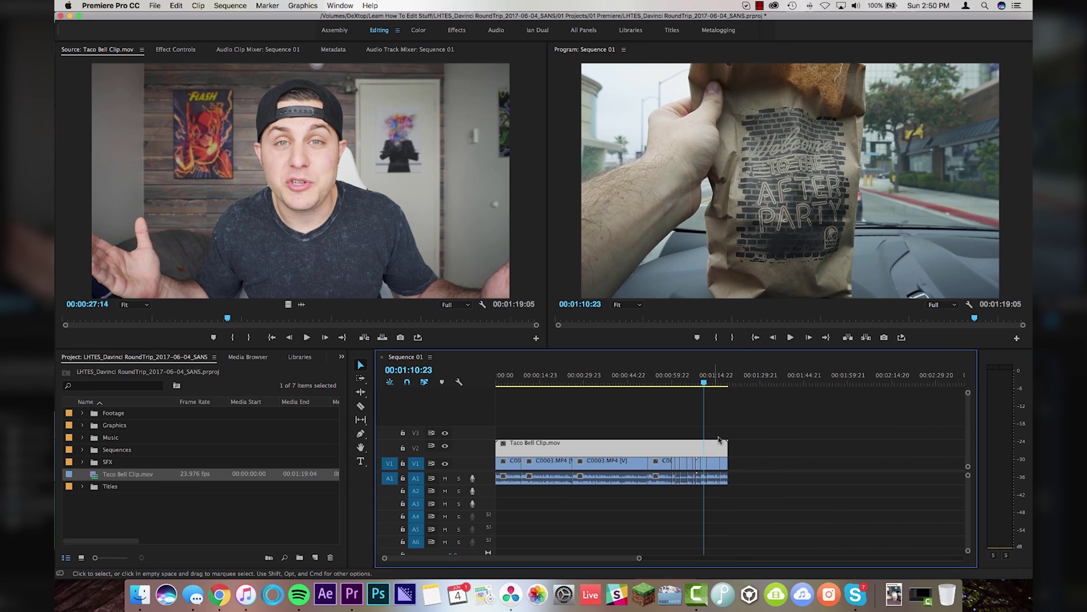
{"action": "left_click", "coordinate": [713, 379]}
{"action": "key", "text": "space"}
{"action": "left_click_drag", "start_coordinate": [683, 380], "coordinate": [603, 379]}
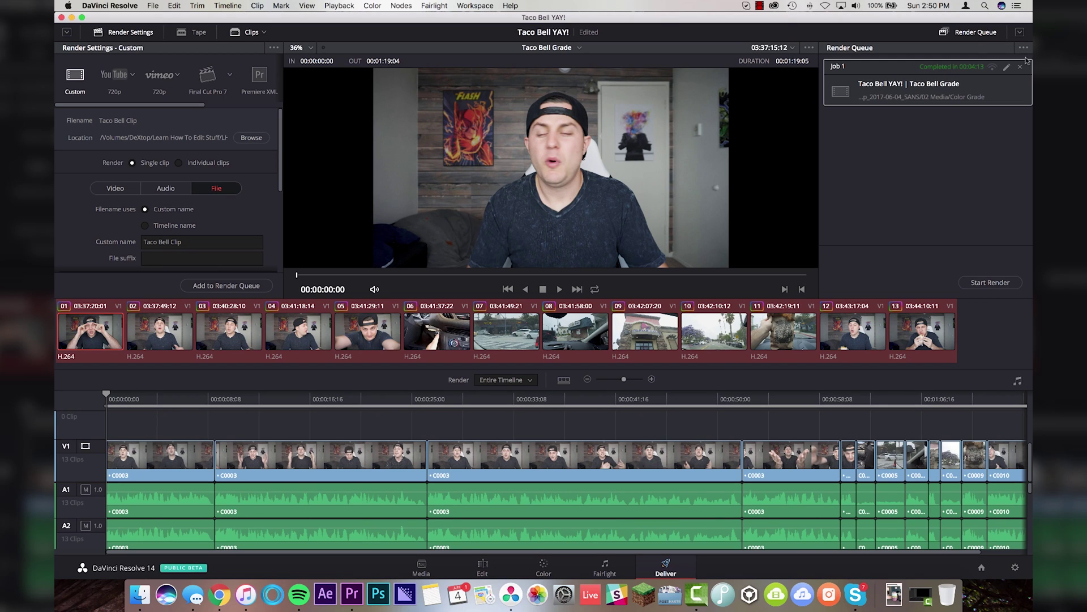
Step: In DaVinci Resolve, remove the finished job from the render queue and choose the Premiere XML render preset
{"action": "left_click", "coordinate": [1020, 66]}
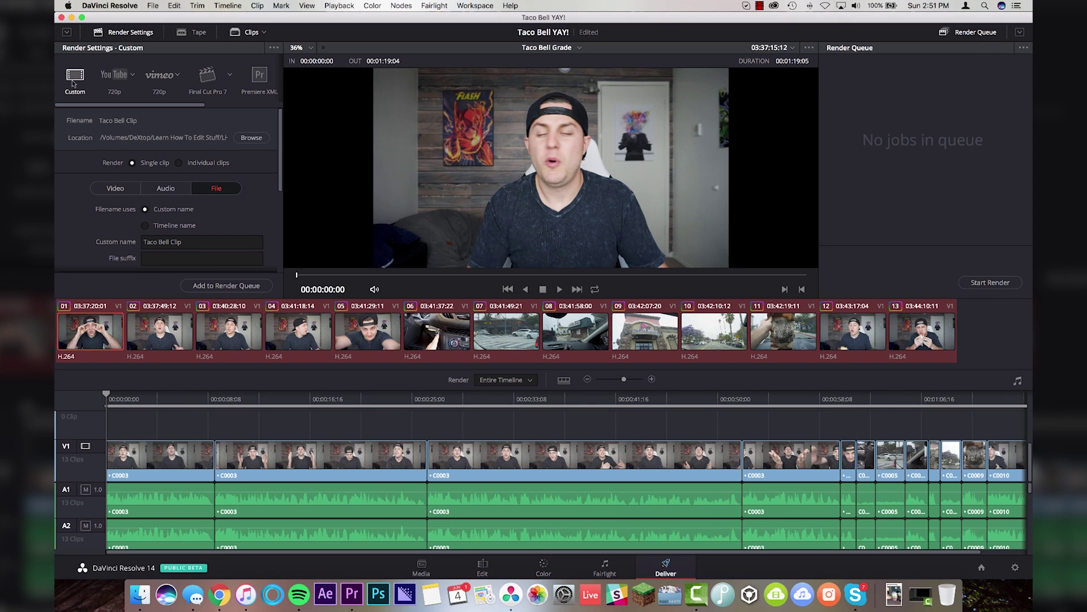
{"action": "left_click_drag", "start_coordinate": [157, 105], "coordinate": [185, 104]}
{"action": "left_click", "coordinate": [219, 77]}
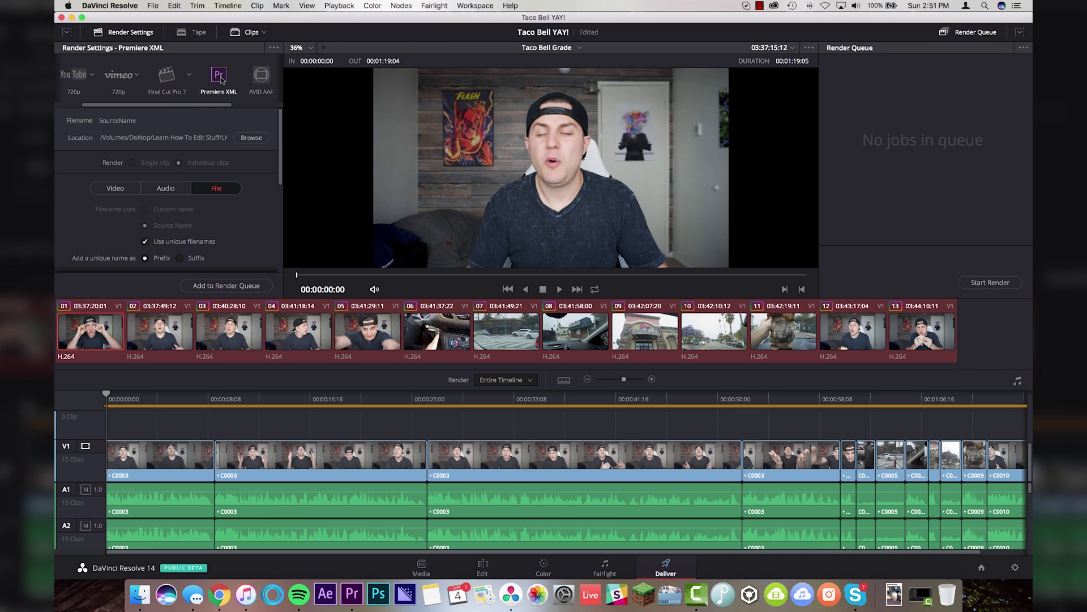
Step: Enable rendering at source resolution in the Premiere XML preset's video settings
{"action": "scroll", "coordinate": [113, 141], "scroll_direction": "down", "scroll_amount": 5}
{"action": "scroll", "coordinate": [107, 142], "scroll_direction": "up", "scroll_amount": 3}
{"action": "left_click", "coordinate": [115, 161]}
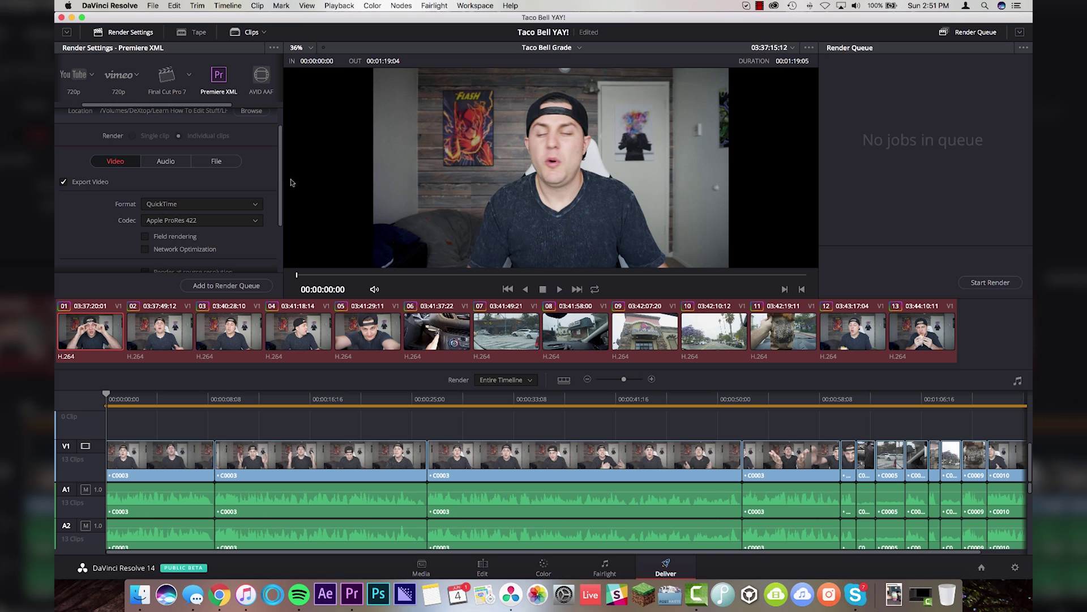
{"action": "scroll", "coordinate": [250, 170], "scroll_direction": "down", "scroll_amount": 3}
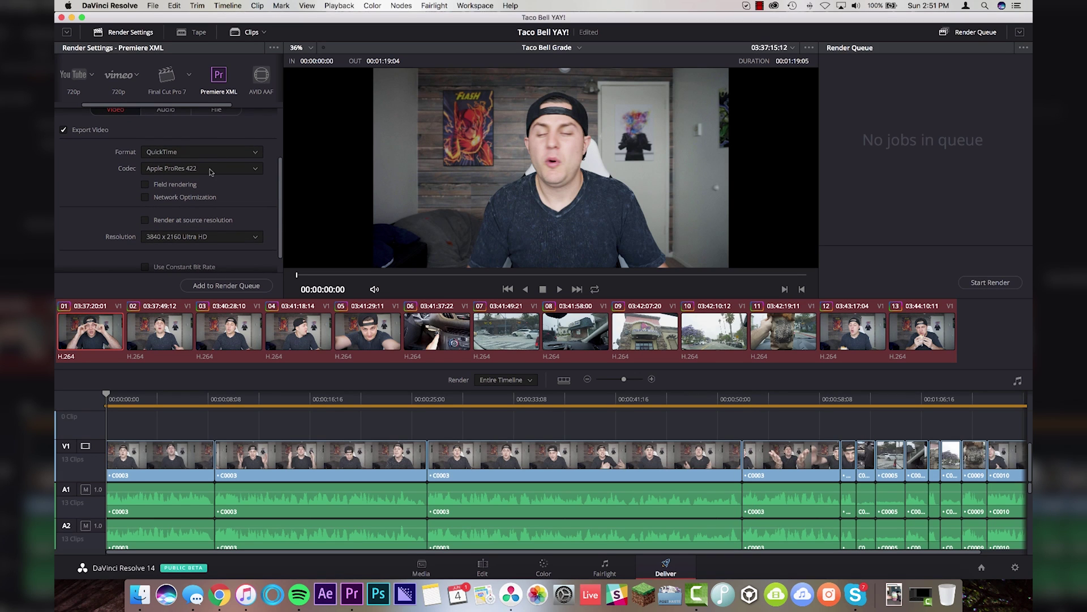
{"action": "left_click", "coordinate": [146, 221]}
{"action": "left_click", "coordinate": [154, 222]}
{"action": "left_click", "coordinate": [146, 222]}
{"action": "scroll", "coordinate": [279, 207], "scroll_direction": "up", "scroll_amount": 5}
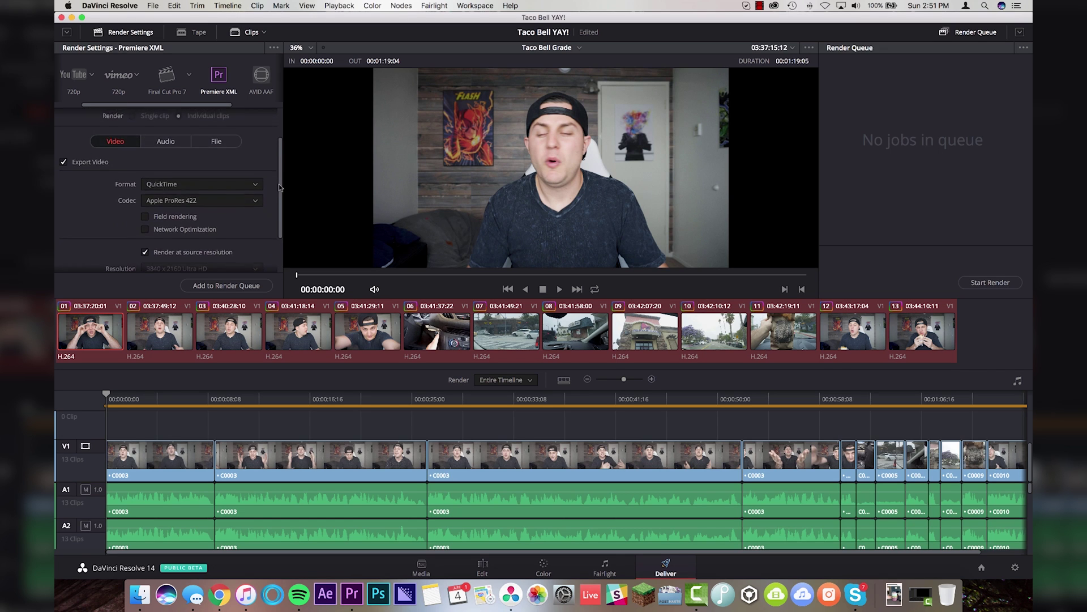
Step: Review the file naming options, set the destination to the Color Grade folder, and queue and render the Premiere XML job
{"action": "left_click", "coordinate": [232, 175]}
{"action": "scroll", "coordinate": [279, 160], "scroll_direction": "down", "scroll_amount": 2}
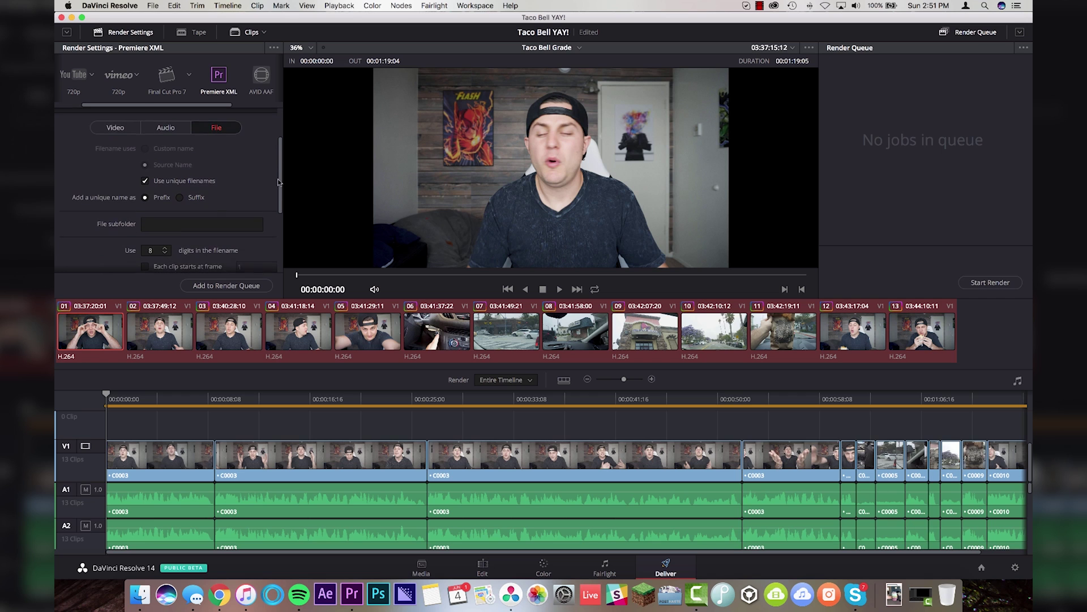
{"action": "scroll", "coordinate": [281, 174], "scroll_direction": "up", "scroll_amount": 3}
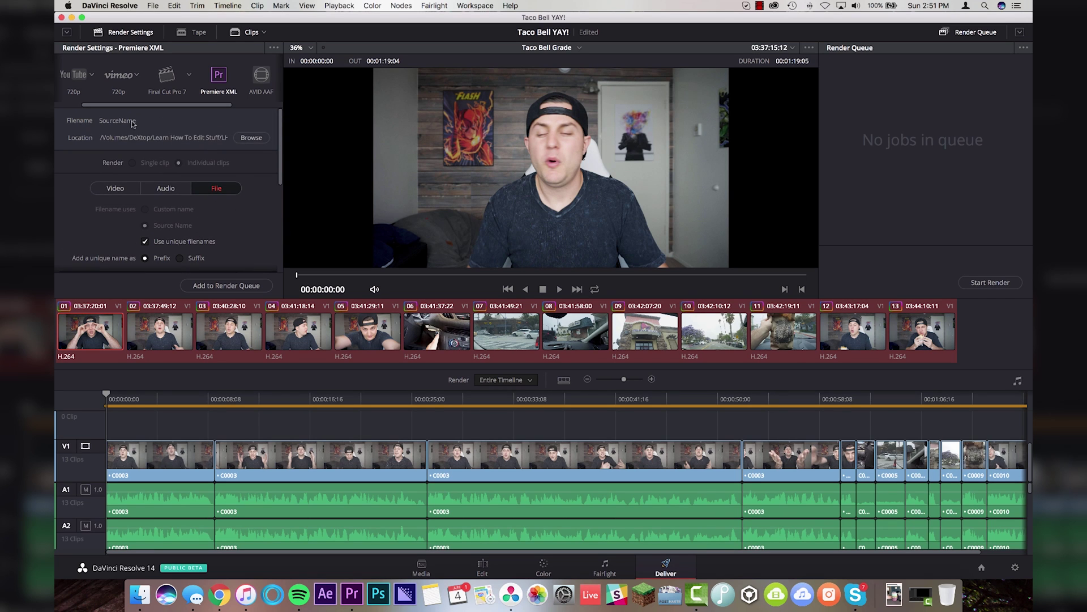
{"action": "left_click", "coordinate": [251, 137]}
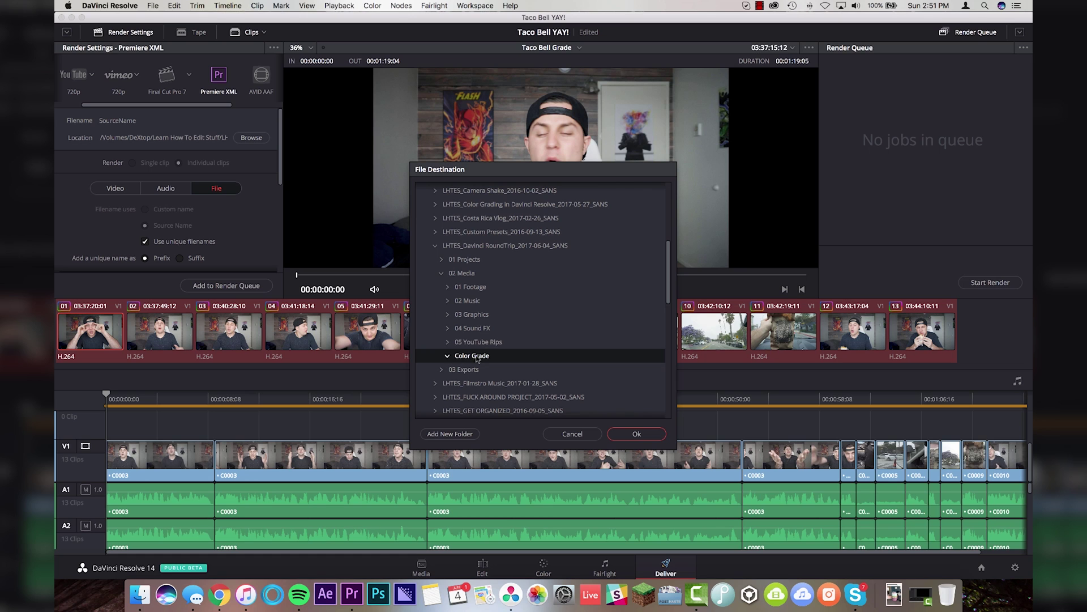
{"action": "left_click", "coordinate": [645, 441]}
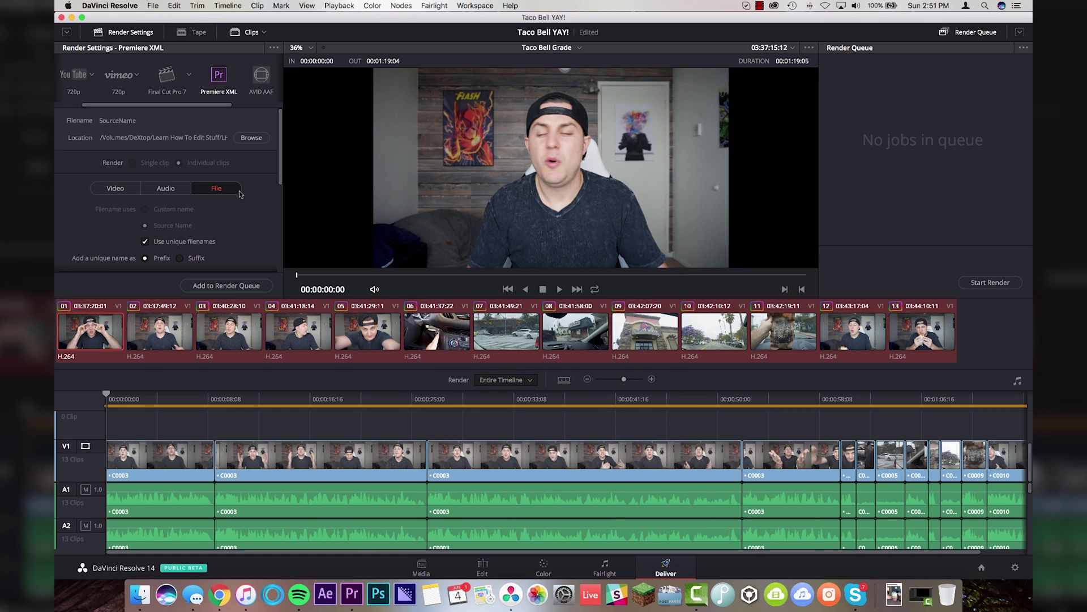
{"action": "left_click", "coordinate": [226, 286]}
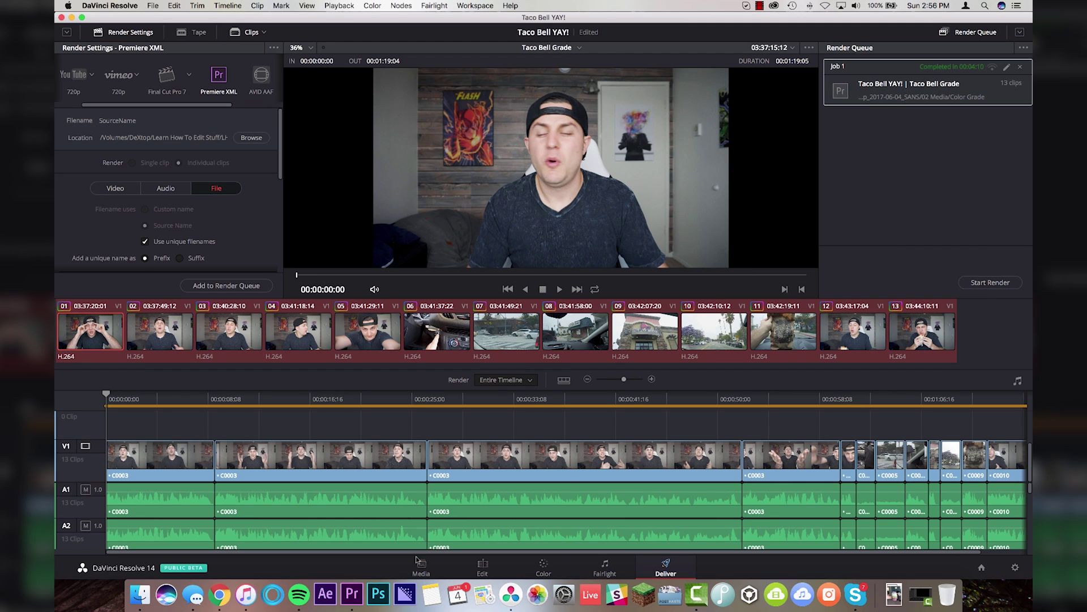
Step: Switch to Premiere Pro and delete Taco Bell Clip.mov from the sequence and the project
{"action": "left_click", "coordinate": [357, 593]}
{"action": "left_click_drag", "start_coordinate": [697, 426], "coordinate": [118, 477]}
{"action": "key", "text": "Delete"}
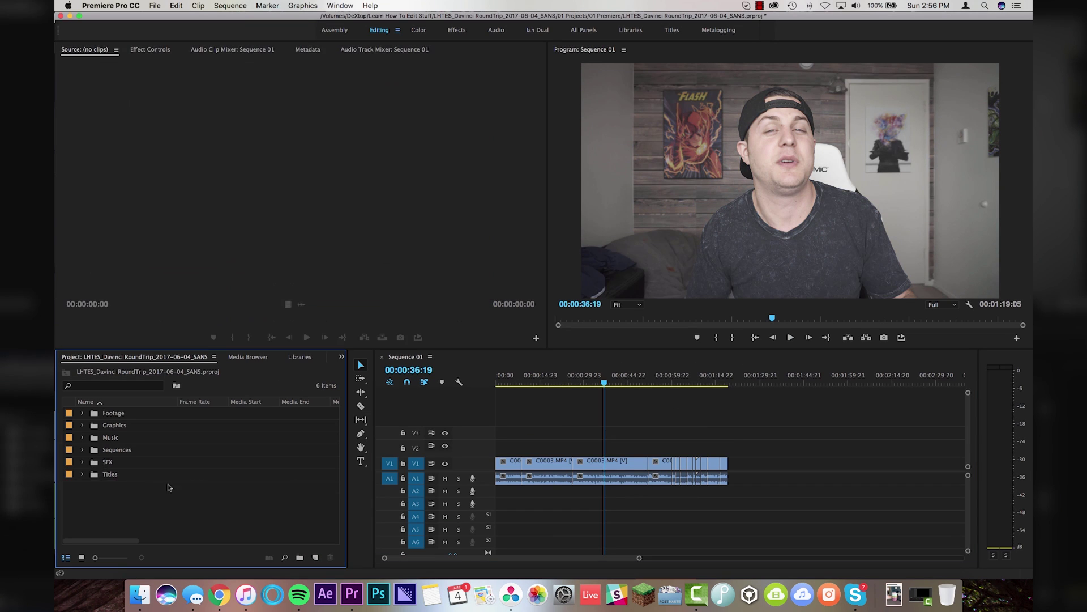
Step: Import Taco Bell Grade.20170604145557.xml from the Color Grade folder into the project
{"action": "right_click", "coordinate": [126, 503]}
{"action": "left_click", "coordinate": [113, 504]}
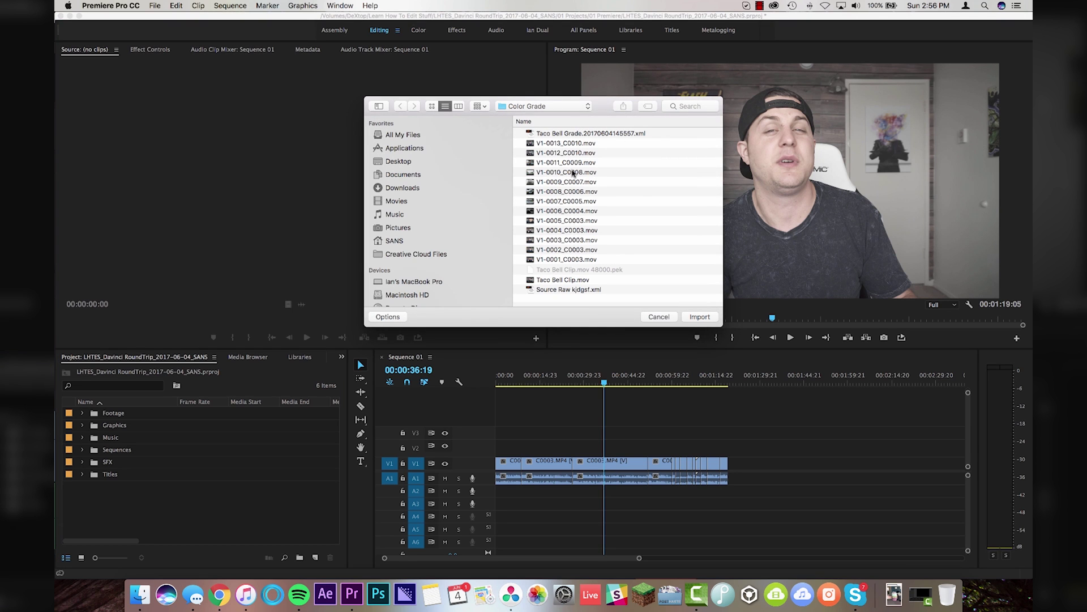
{"action": "left_click", "coordinate": [571, 135]}
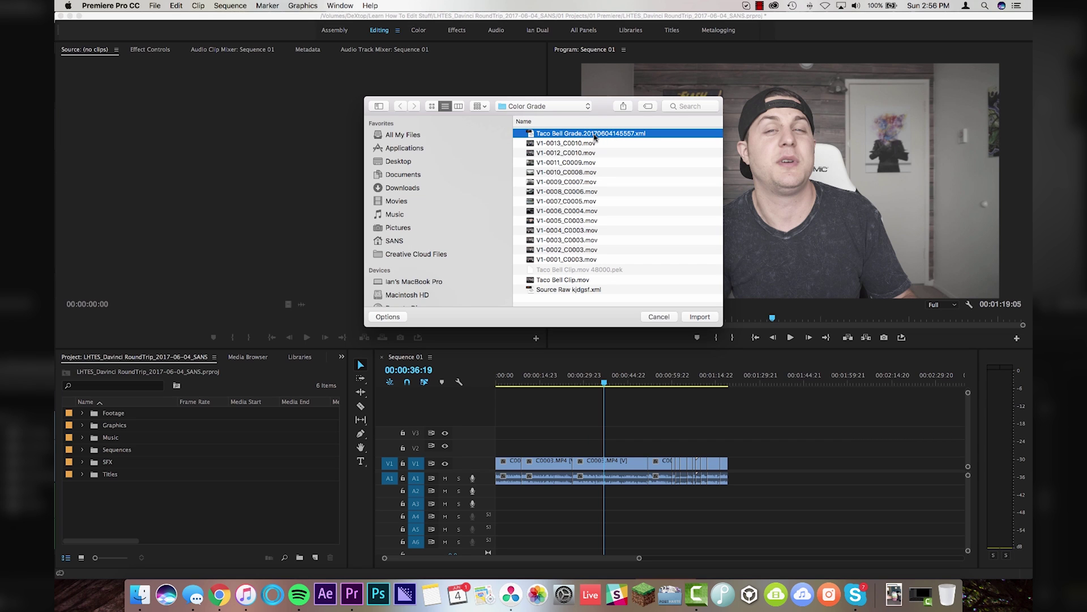
{"action": "left_click", "coordinate": [698, 318]}
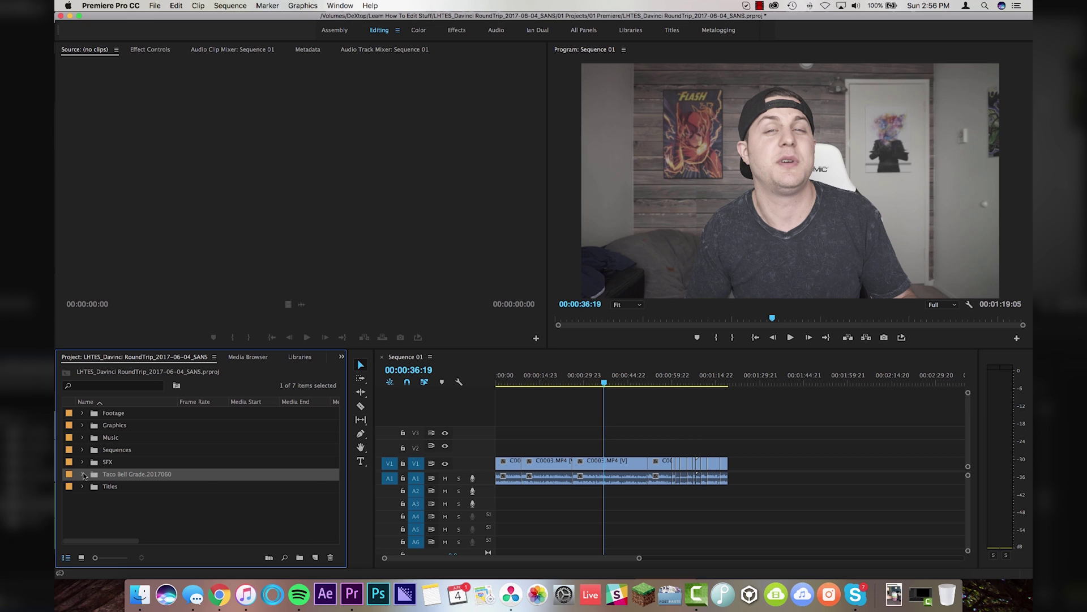
Step: Expand the imported Taco Bell Grade bin, select the Taco Bell Grade (Resolve) sequence and widen the Name column
{"action": "left_click", "coordinate": [83, 474]}
{"action": "scroll", "coordinate": [137, 476], "scroll_direction": "down", "scroll_amount": 5}
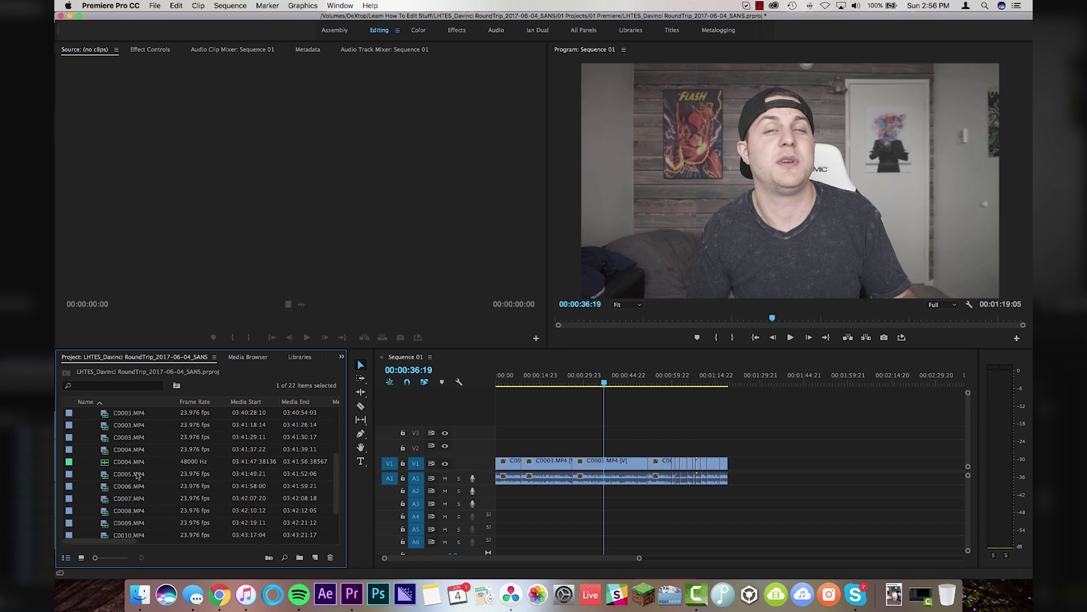
{"action": "left_click", "coordinate": [136, 512]}
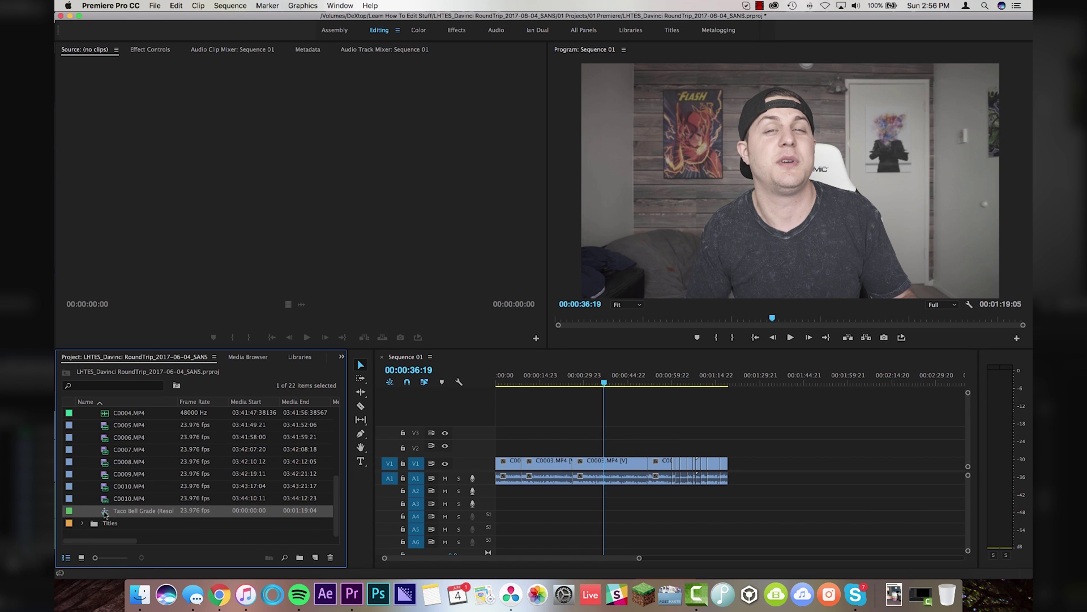
{"action": "left_click_drag", "start_coordinate": [178, 400], "coordinate": [209, 401]}
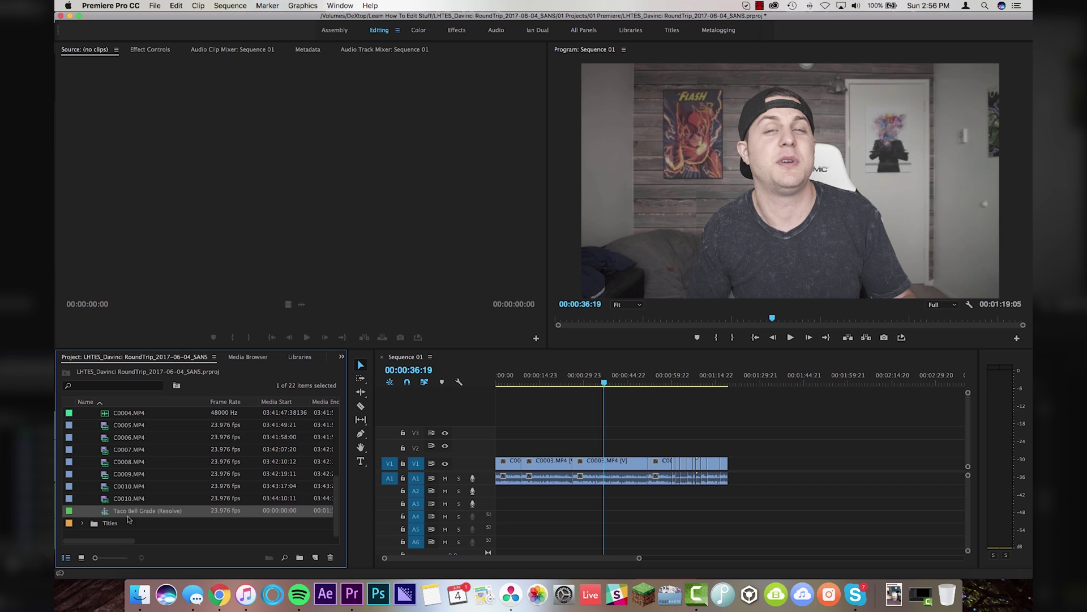
Step: Open the Taco Bell Grade (Resolve) sequence, compare it with the ungraded Sequence 01, and review its clips near the end
{"action": "double_click", "coordinate": [105, 512]}
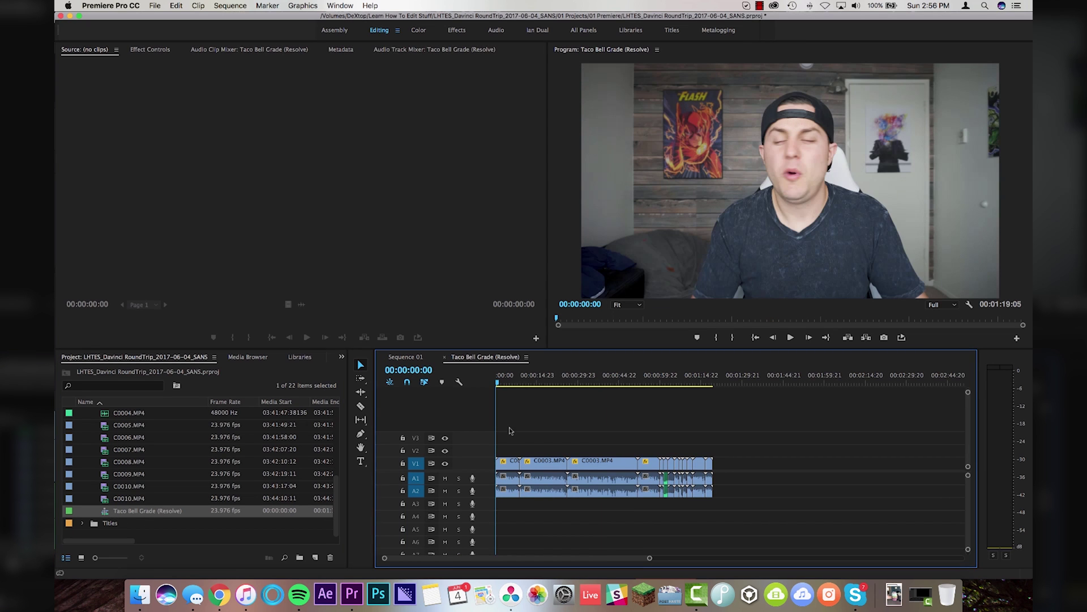
{"action": "left_click", "coordinate": [532, 379]}
{"action": "left_click_drag", "start_coordinate": [536, 378], "coordinate": [621, 378]}
{"action": "left_click", "coordinate": [417, 358]}
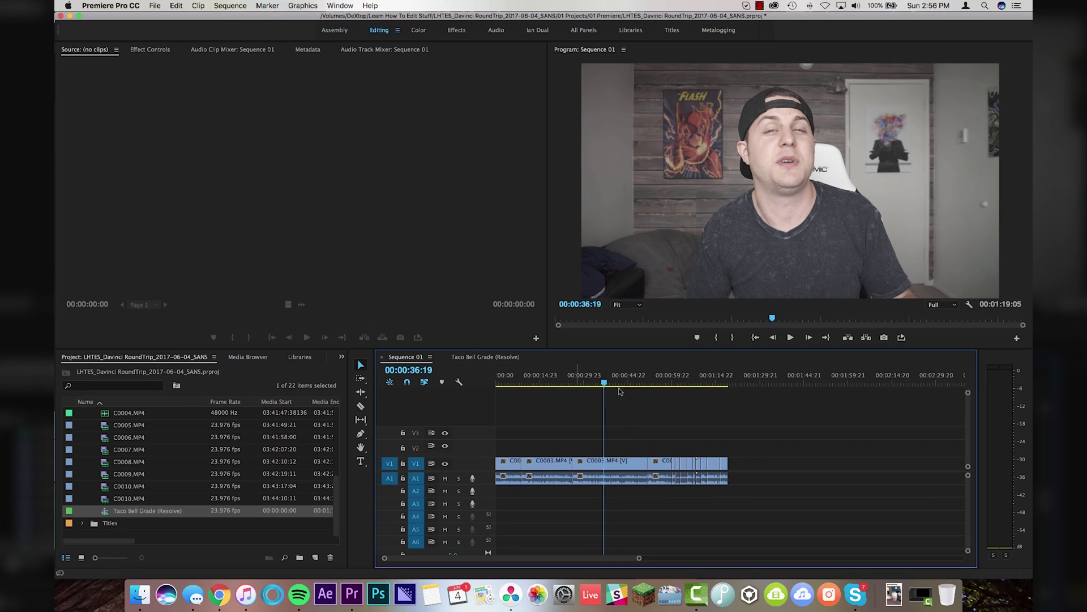
{"action": "left_click", "coordinate": [485, 357]}
{"action": "key", "text": "space"}
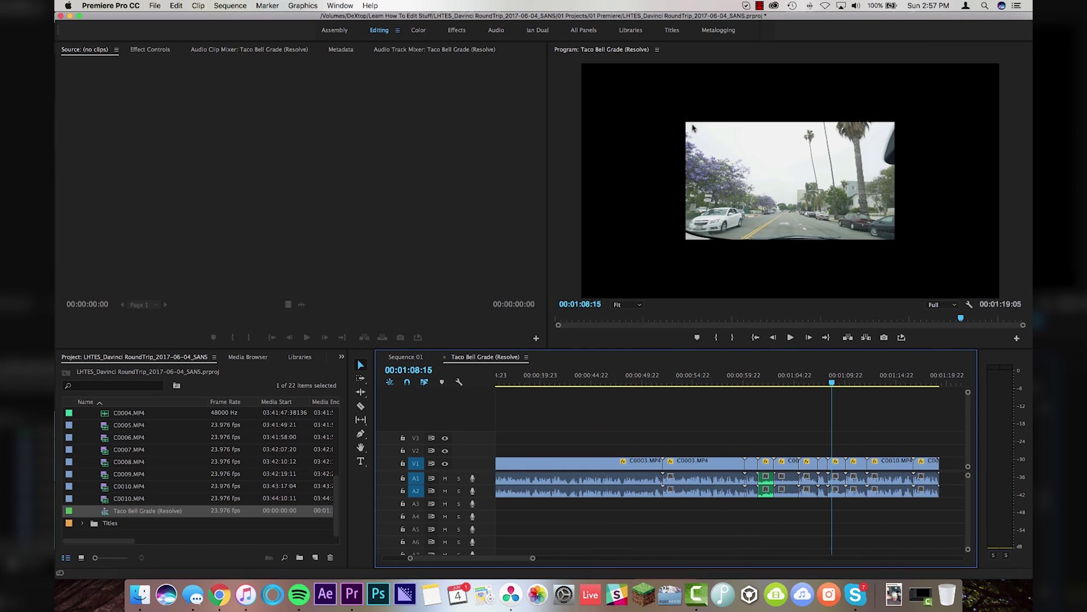
Step: Set the undersized C0008.MP4 and C0009.MP4 clips in the Taco Bell Grade (Resolve) sequence to the frame size
{"action": "left_click", "coordinate": [840, 466]}
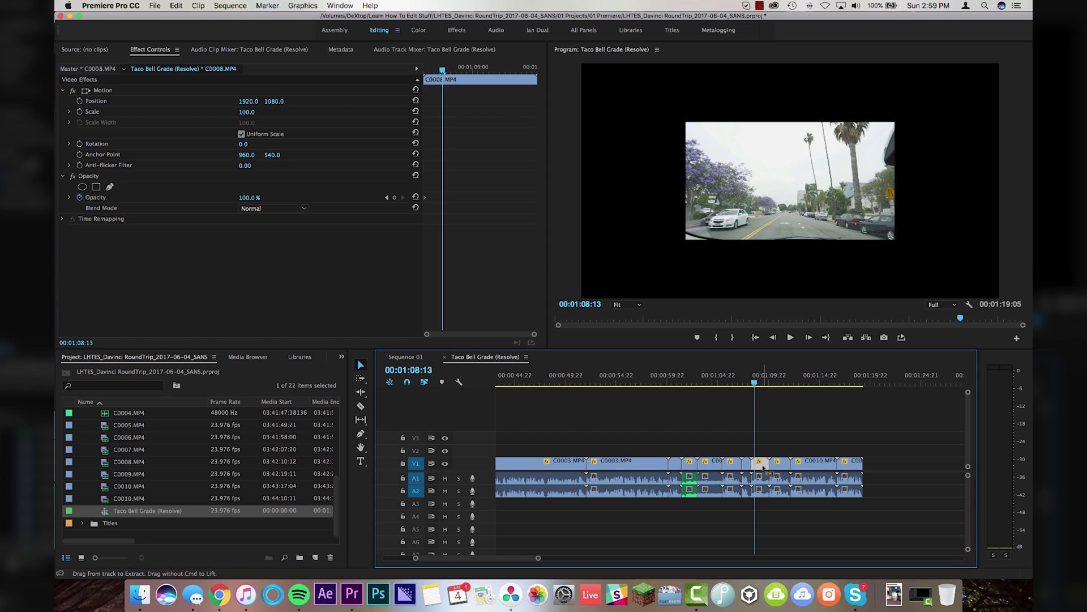
{"action": "key", "text": "super+shift+a"}
{"action": "left_click", "coordinate": [763, 466]}
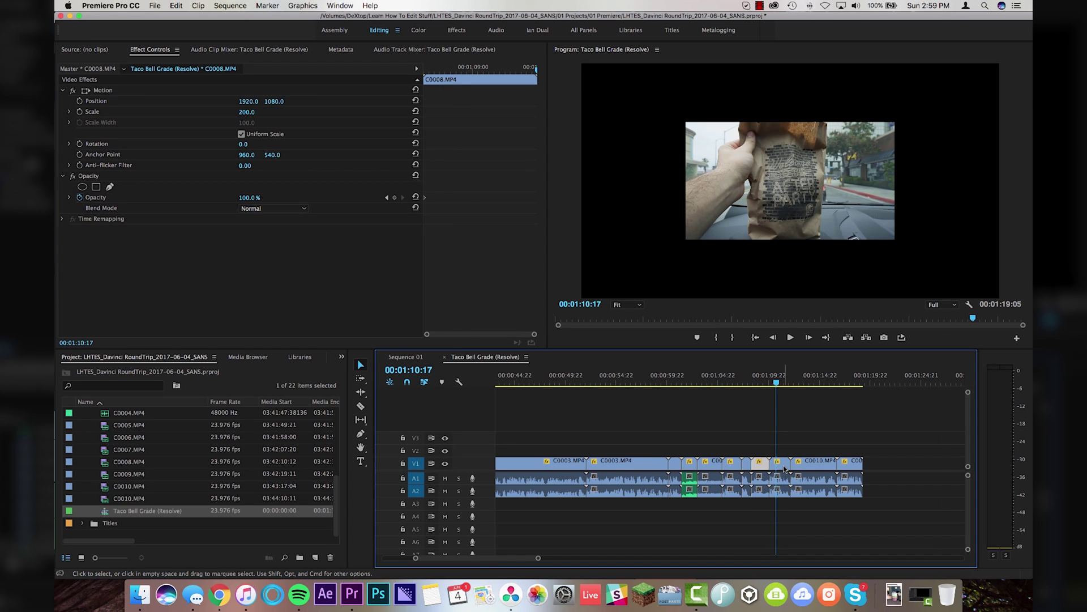
{"action": "right_click", "coordinate": [784, 467]}
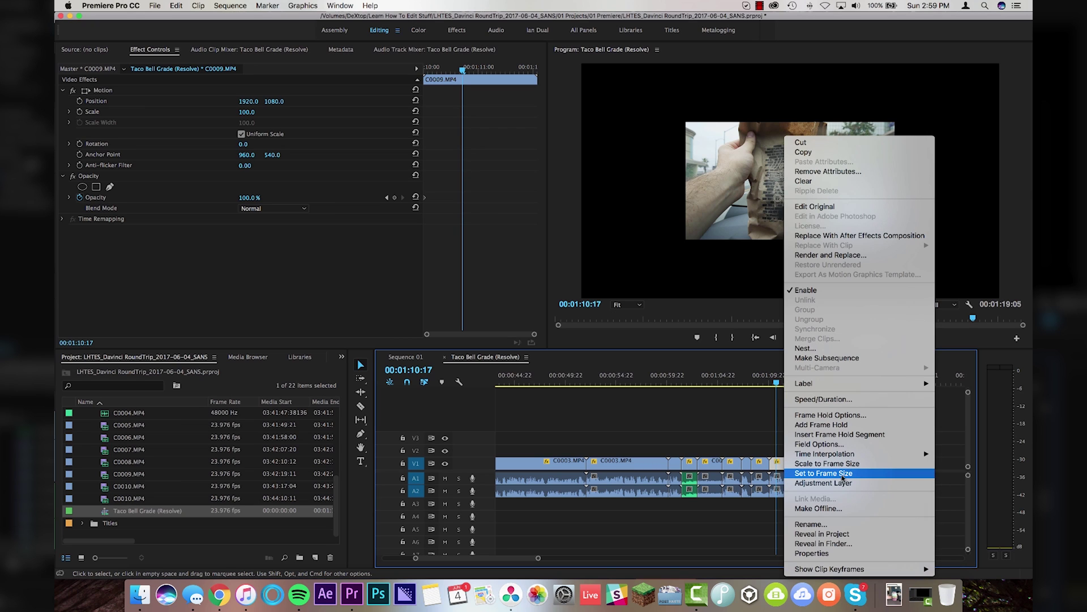